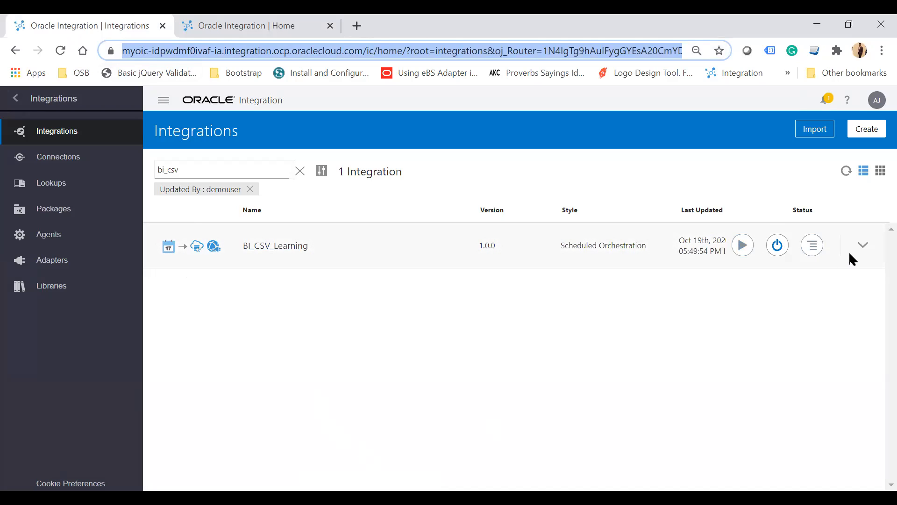
# - View the BI_CSV_Learning integration's details and check which integrations use the BI_Report_Lookup lookup
pyautogui.click(863, 246)
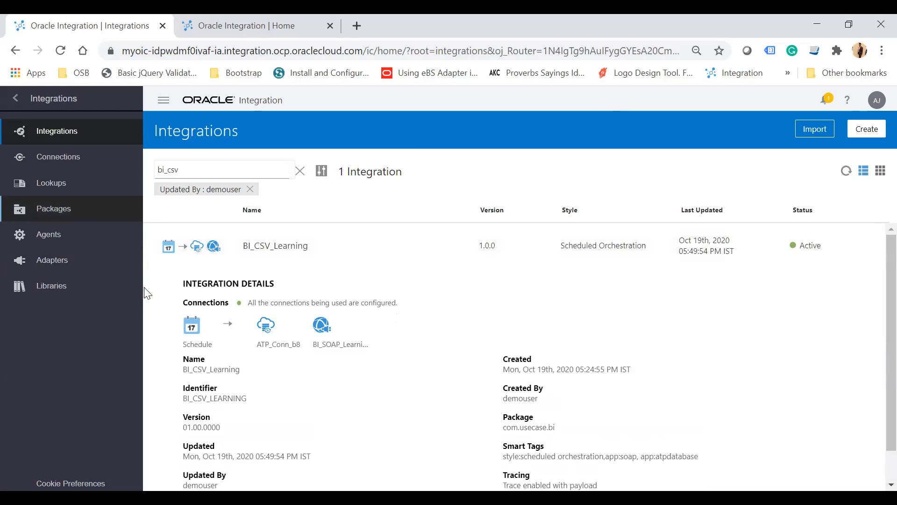
pyautogui.click(53, 184)
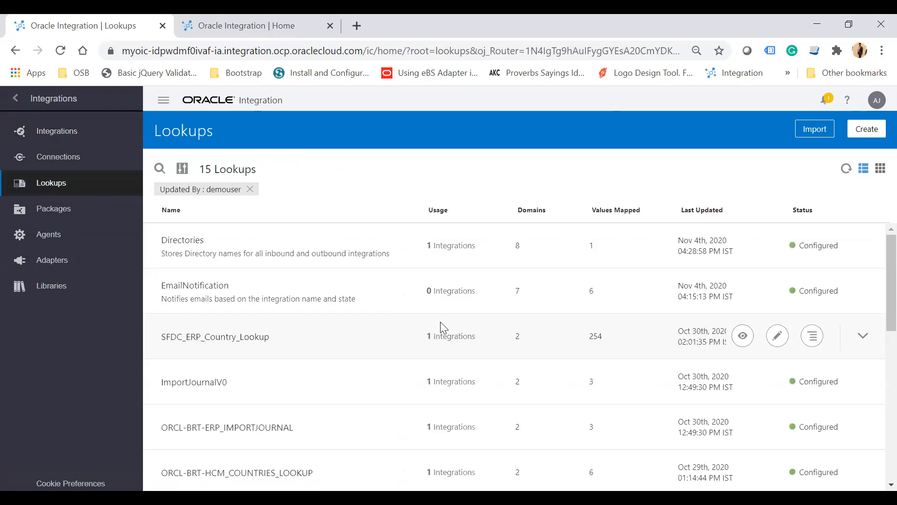
pyautogui.scroll(-7, 440, 322)
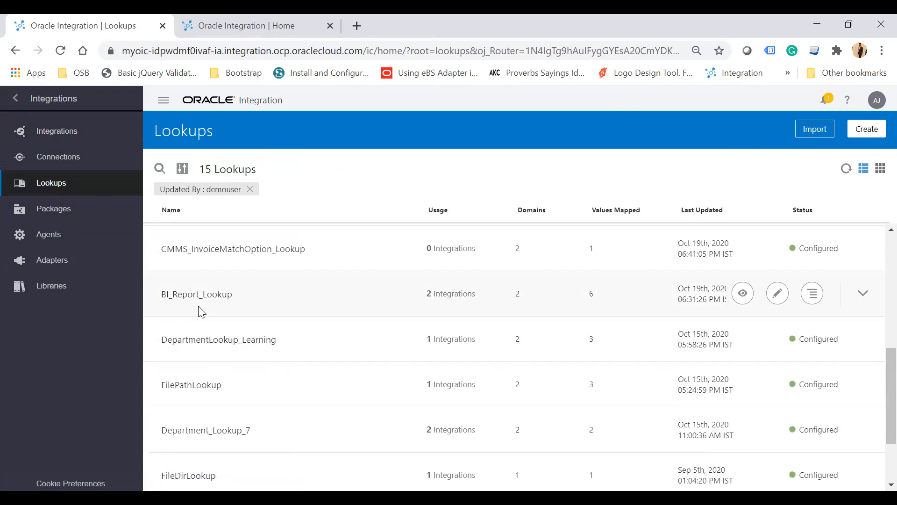
pyautogui.click(431, 299)
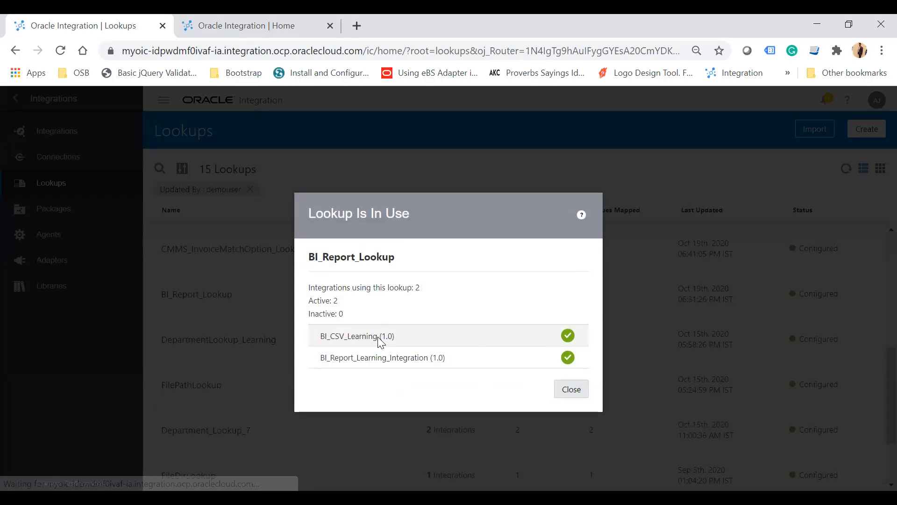
pyautogui.moveTo(323, 257); pyautogui.dragTo(370, 270)
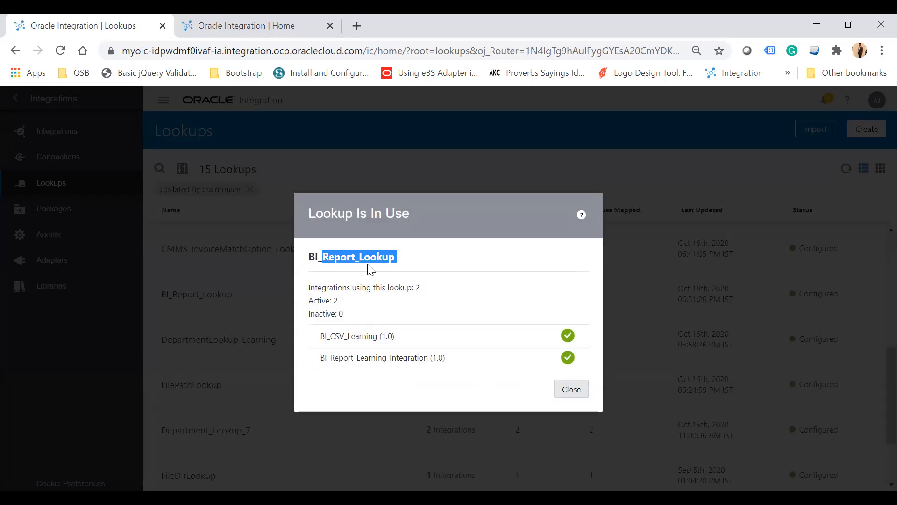
pyautogui.click(567, 390)
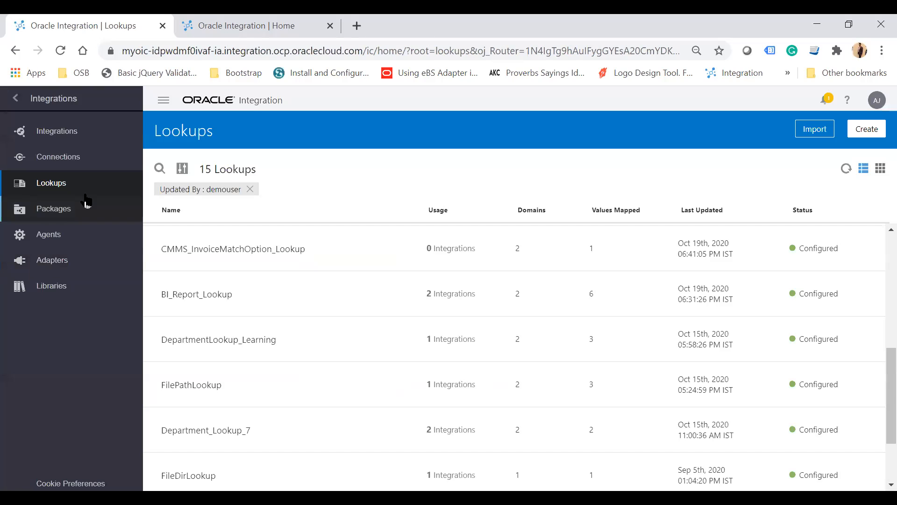
# - Export the BI_CSV_Learning integration from the source instance as an .iar file
pyautogui.click(59, 130)
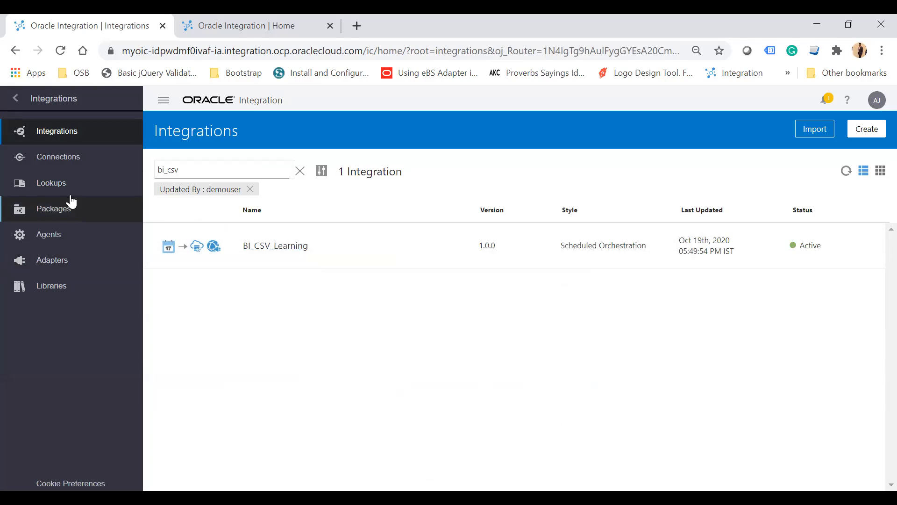
pyautogui.moveTo(352, 253)
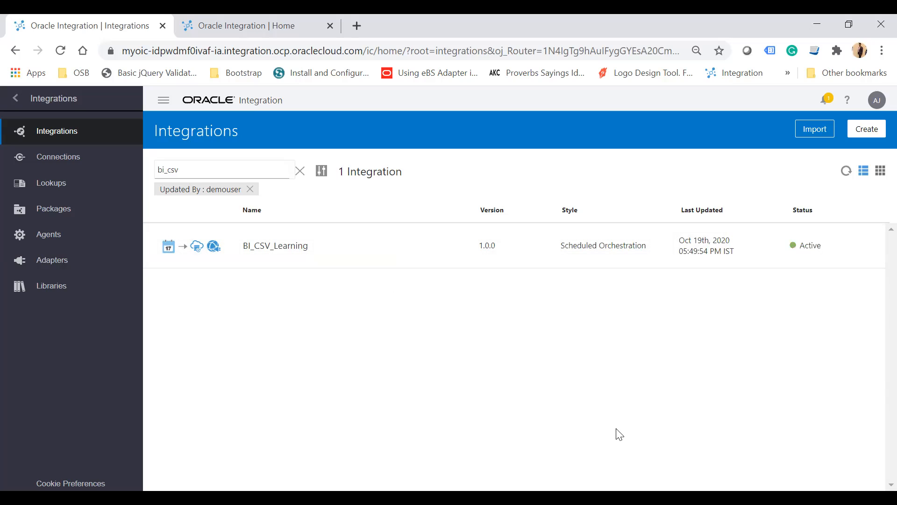
pyautogui.moveTo(818, 254)
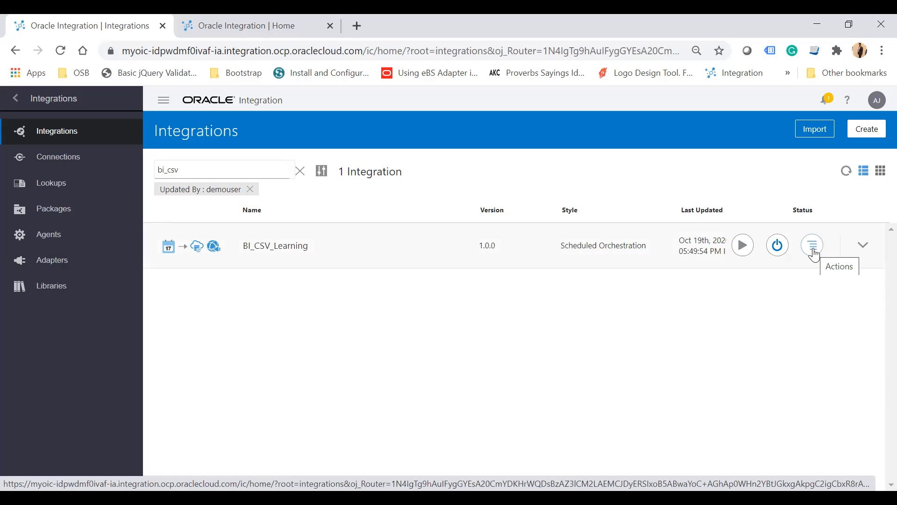
pyautogui.click(813, 245)
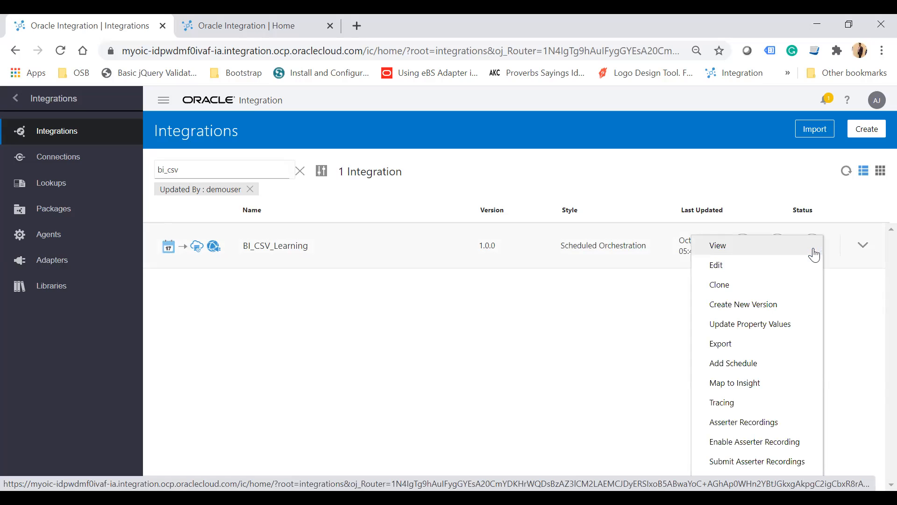
pyautogui.click(734, 354)
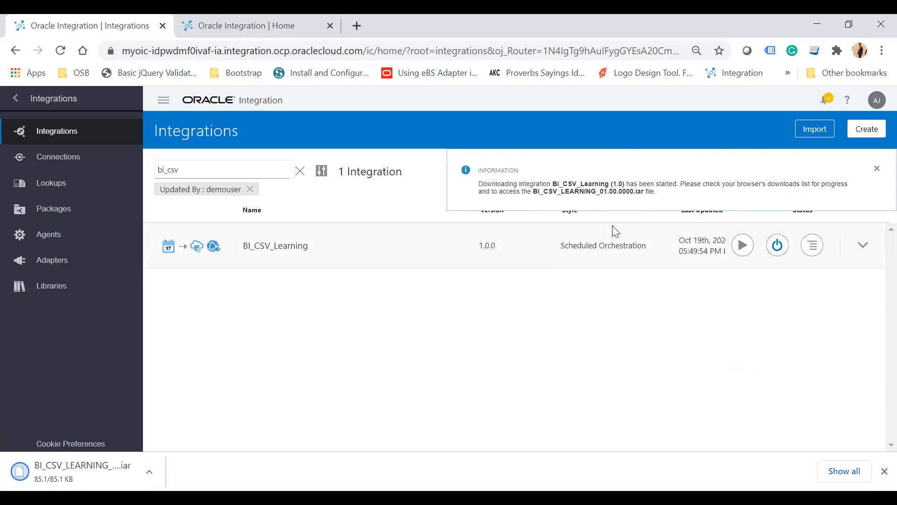
pyautogui.moveTo(639, 189)
pyautogui.mouseDown()
pyautogui.moveTo(531, 189)
pyautogui.moveTo(641, 192)
pyautogui.mouseUp()
pyautogui.click(545, 192)
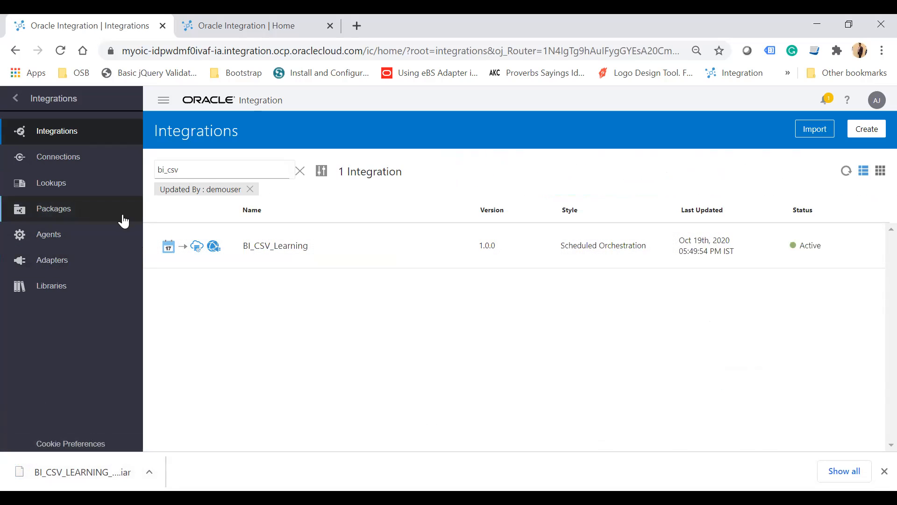
# - Check which integrations are contained in the com.b8.pub.sub package
pyautogui.click(82, 214)
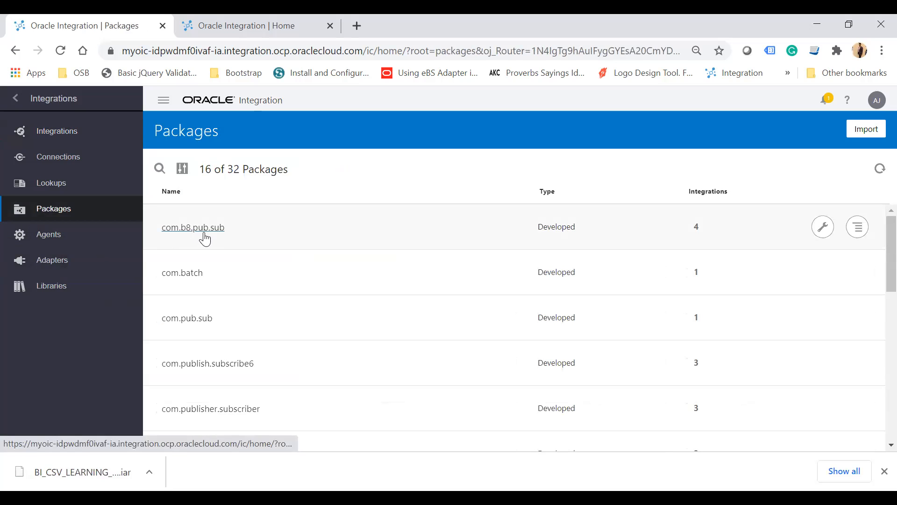
pyautogui.moveTo(256, 240); pyautogui.dragTo(166, 228)
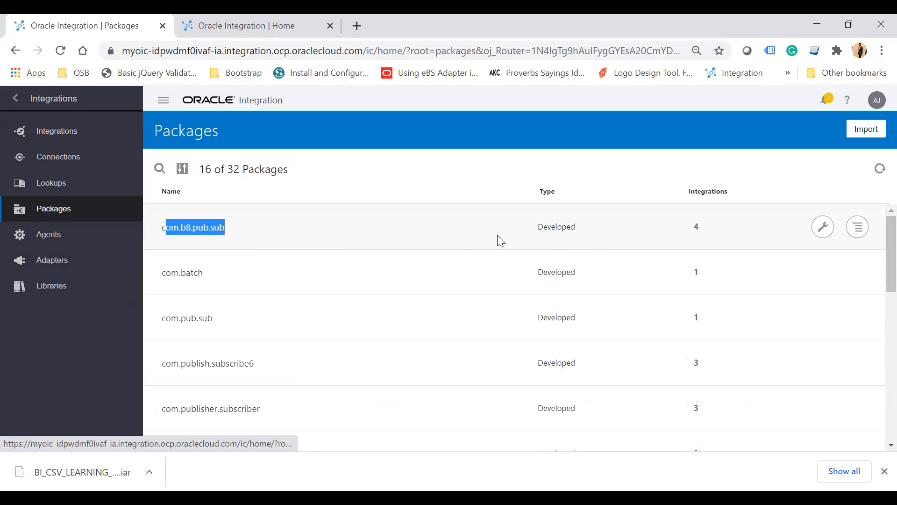
pyautogui.click(695, 230)
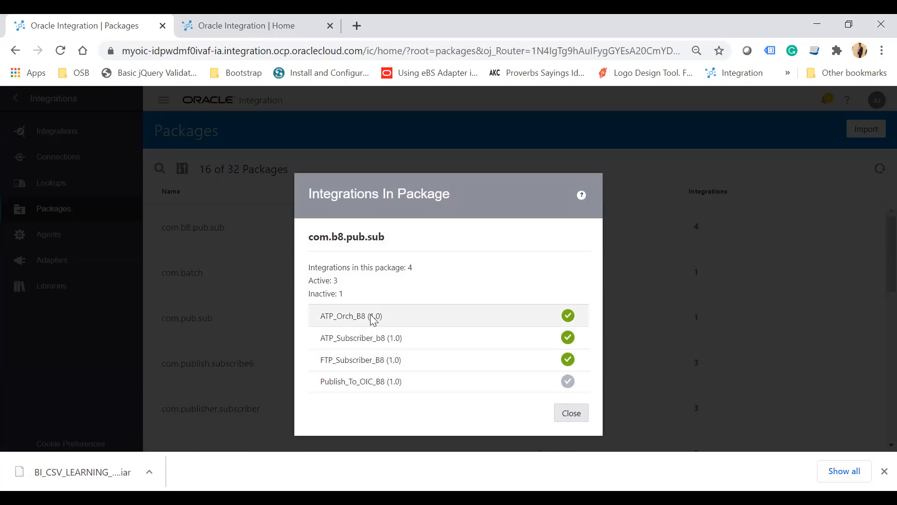
pyautogui.click(581, 420)
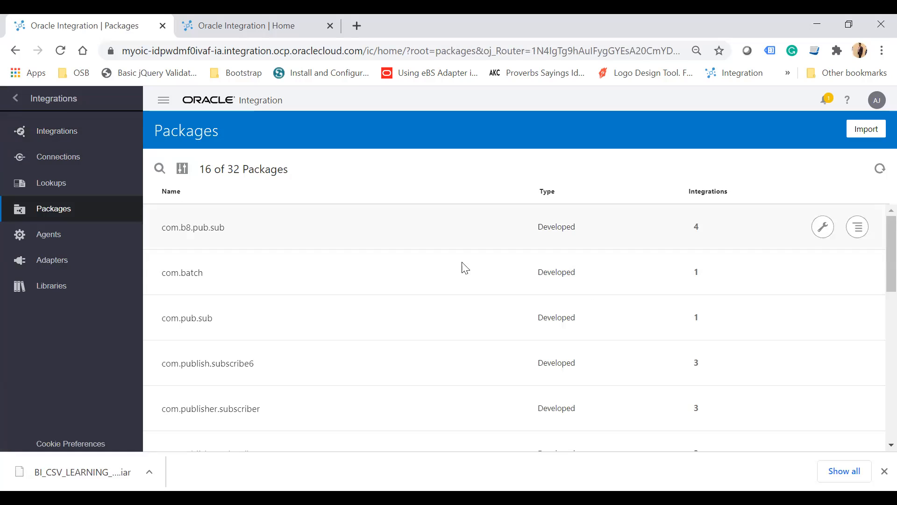
# - Export the com.b8.pub.sub package as a .par file
pyautogui.moveTo(854, 218)
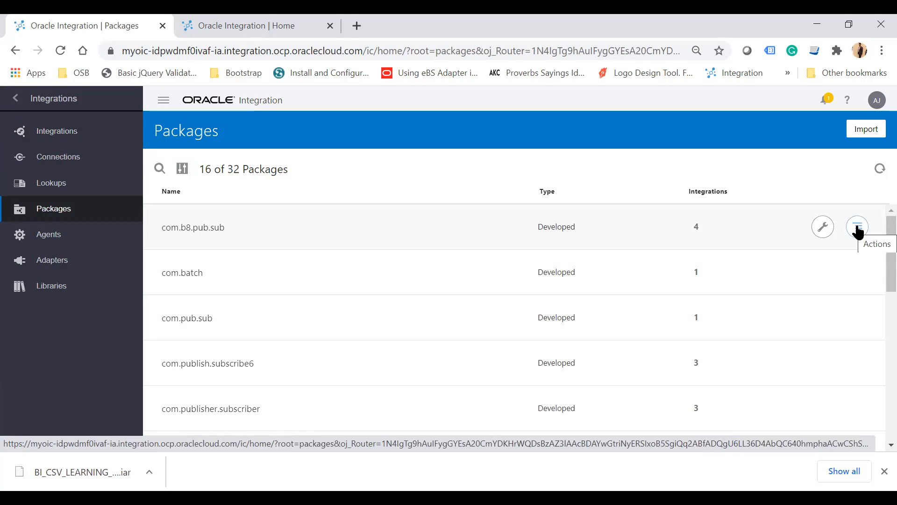
pyautogui.click(858, 229)
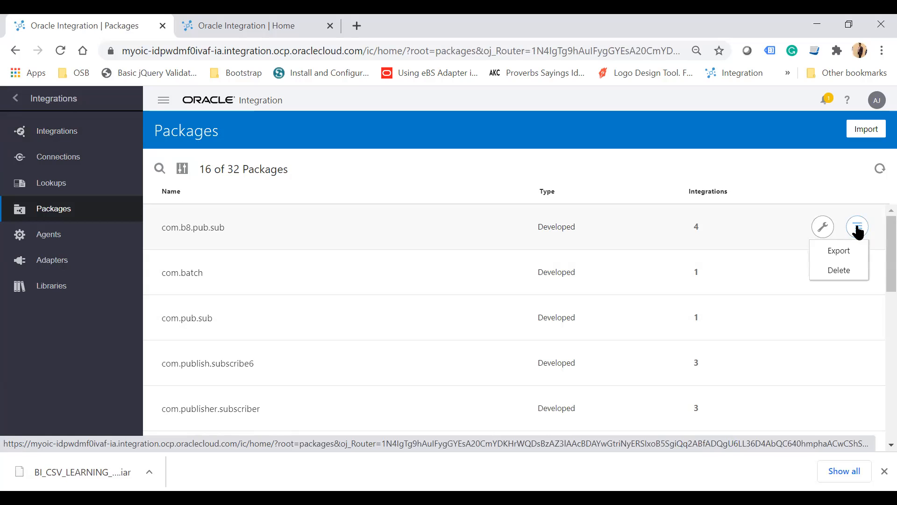
pyautogui.click(837, 256)
pyautogui.click(565, 312)
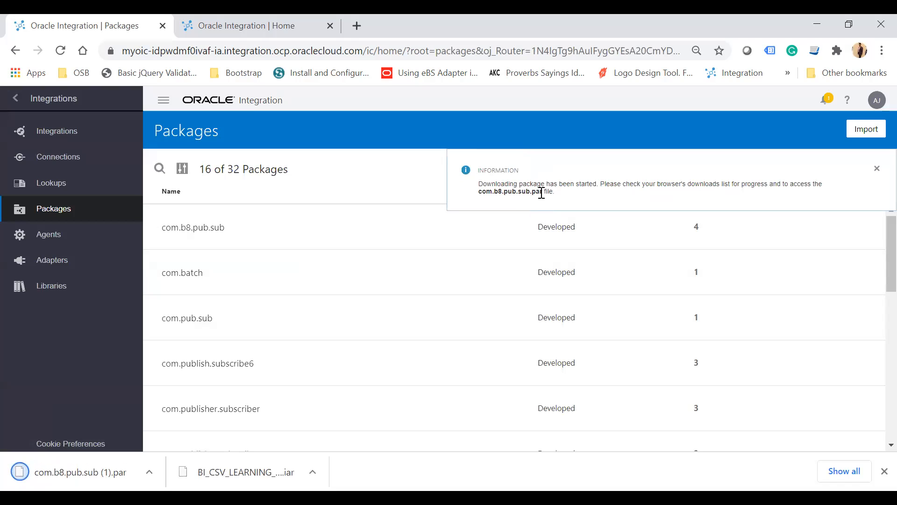
pyautogui.moveTo(541, 193); pyautogui.dragTo(479, 195)
pyautogui.click(524, 189)
pyautogui.moveTo(543, 195); pyautogui.dragTo(482, 192)
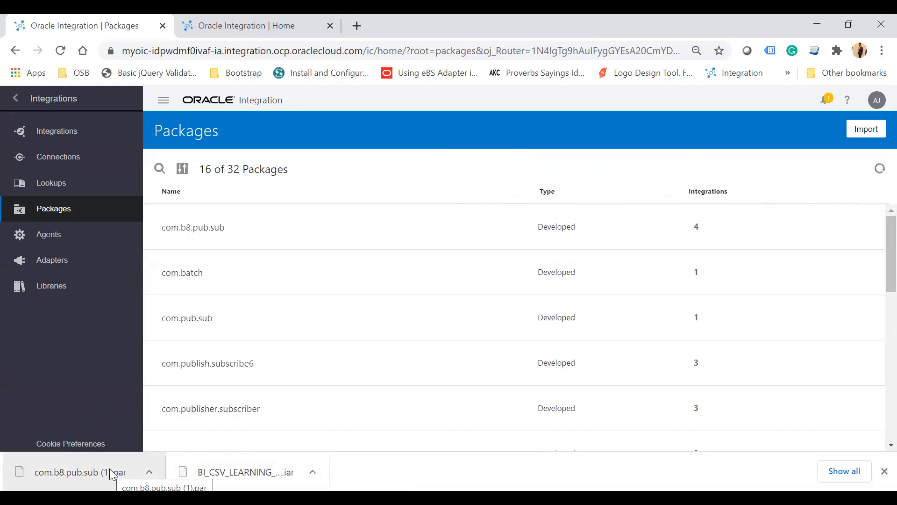
# - Switch to the target Oracle Integration instance and open its list of integrations
pyautogui.click(283, 23)
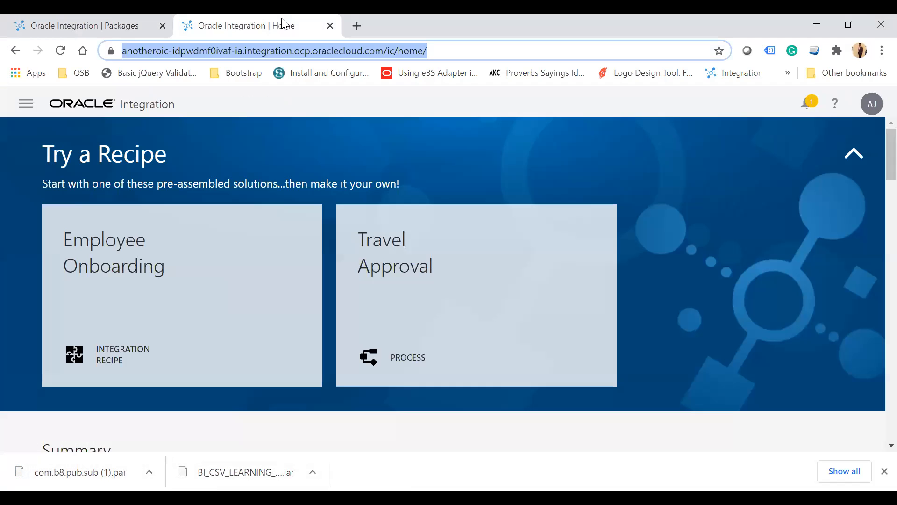
pyautogui.click(28, 106)
pyautogui.click(75, 240)
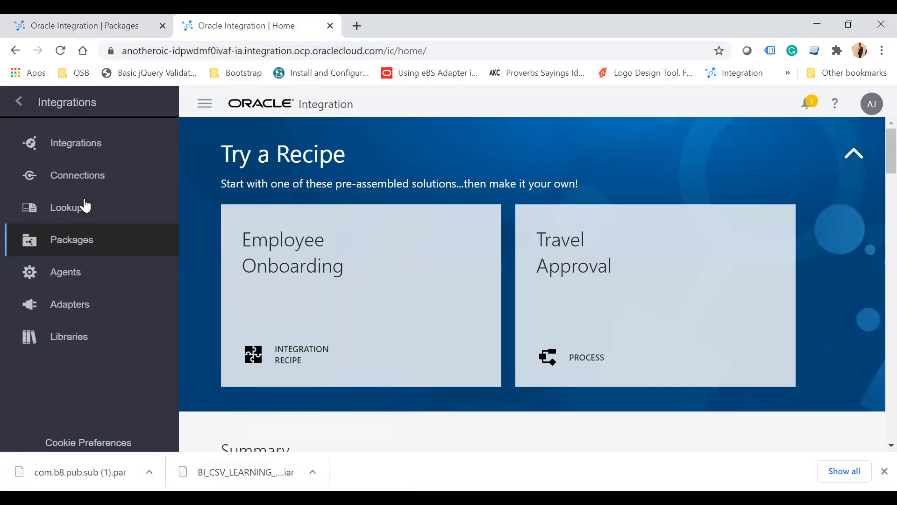
pyautogui.click(82, 144)
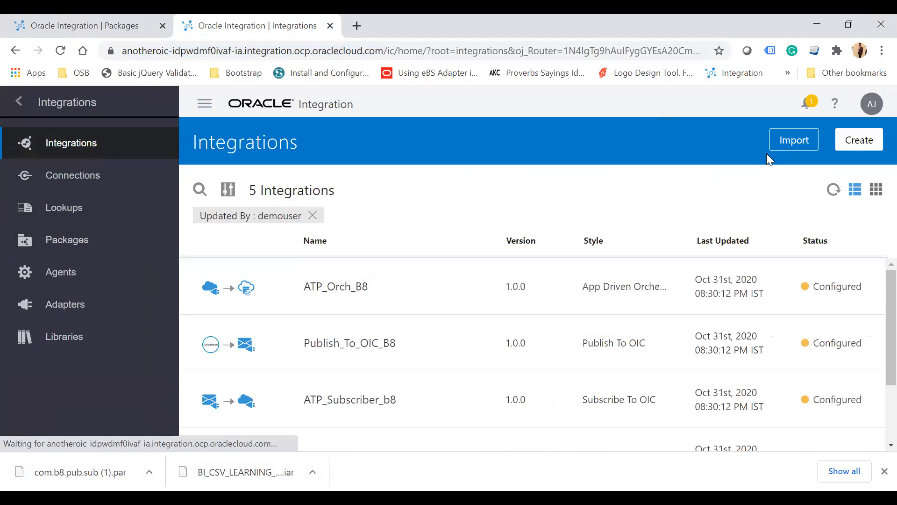
# - Start an integration import and choose BI_CSV_LEARNING_01.00.0000.iar from the Downloads folder as the integration file
pyautogui.click(800, 143)
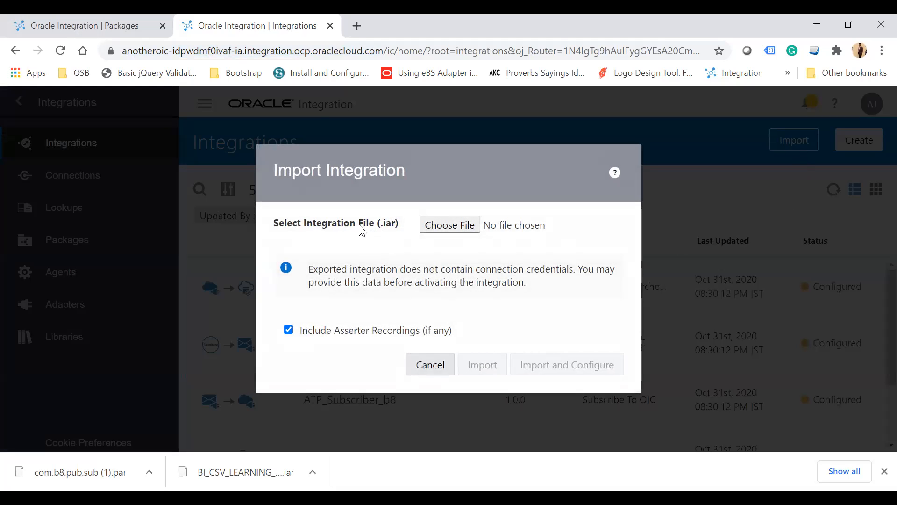
pyautogui.click(456, 232)
pyautogui.scroll(4, 69, 161)
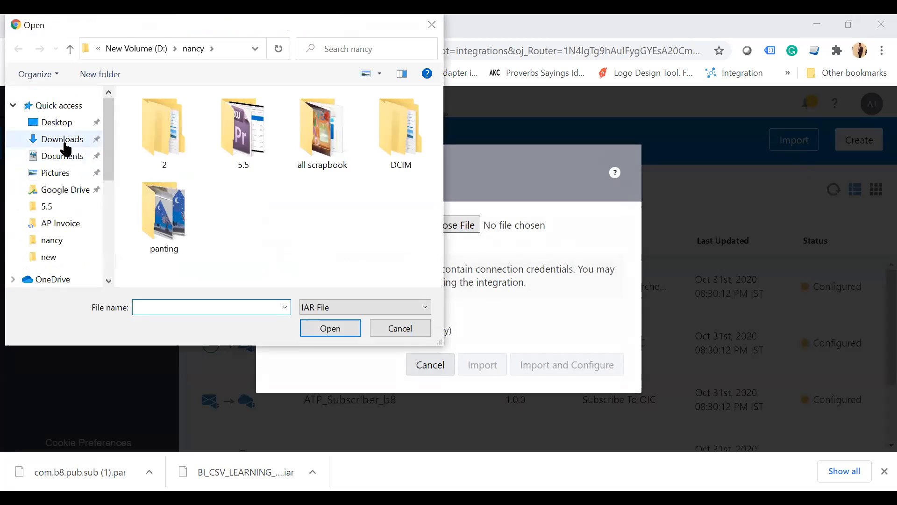
pyautogui.click(64, 139)
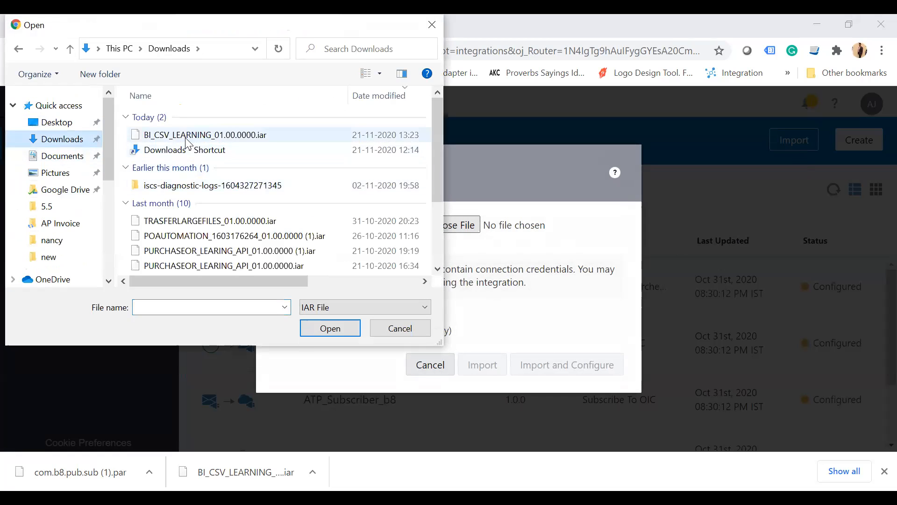
pyautogui.click(268, 137)
pyautogui.click(330, 328)
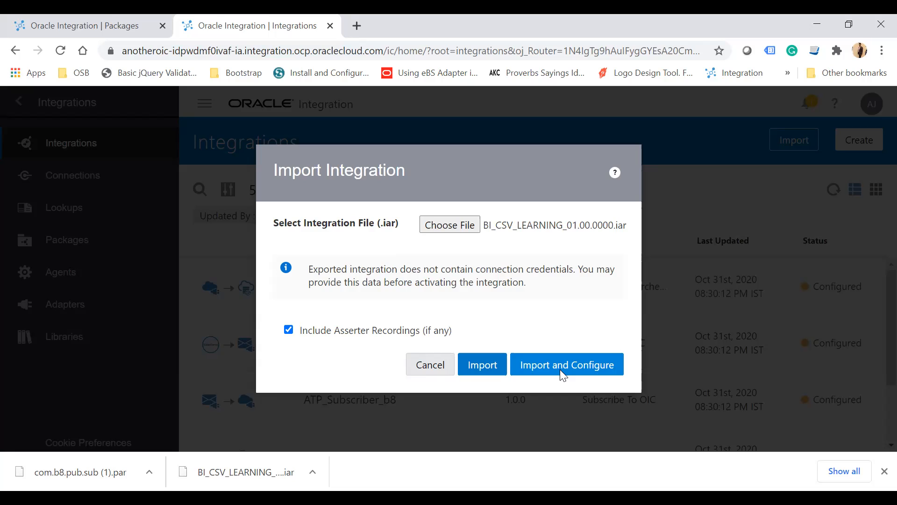
# - Reselect BI_CSV_LEARNING_01.00.0000.iar as the integration file for the import
pyautogui.click(501, 231)
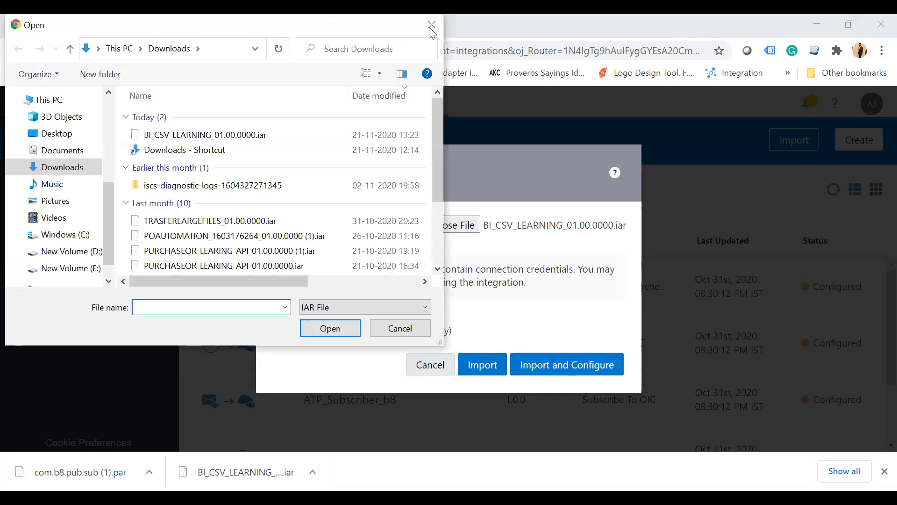
pyautogui.click(431, 25)
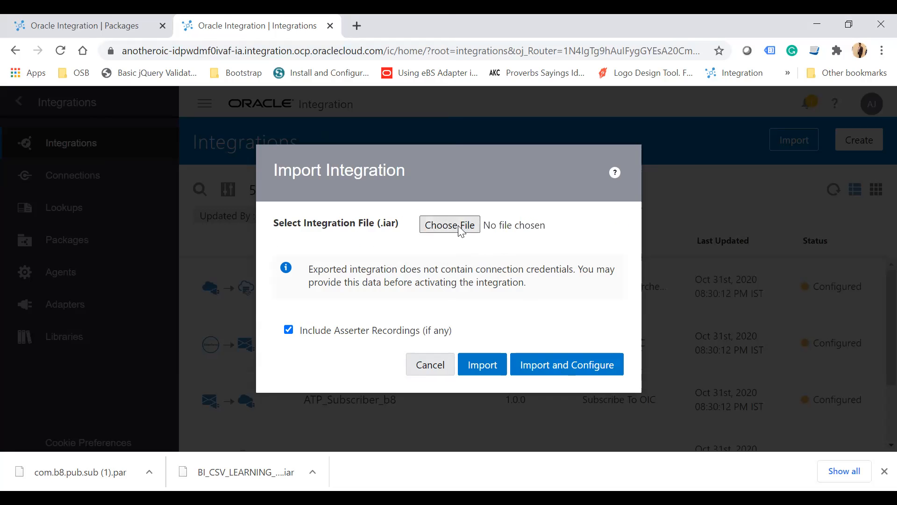
pyautogui.click(461, 229)
pyautogui.doubleClick(187, 136)
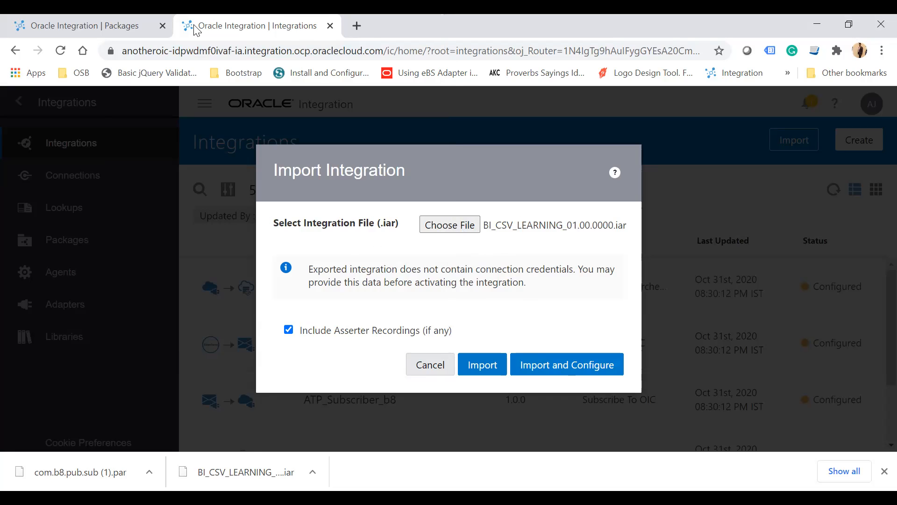
# - Return to the source instance and examine the connections used by the BI_CSV_Learning integration
pyautogui.click(105, 25)
pyautogui.click(56, 130)
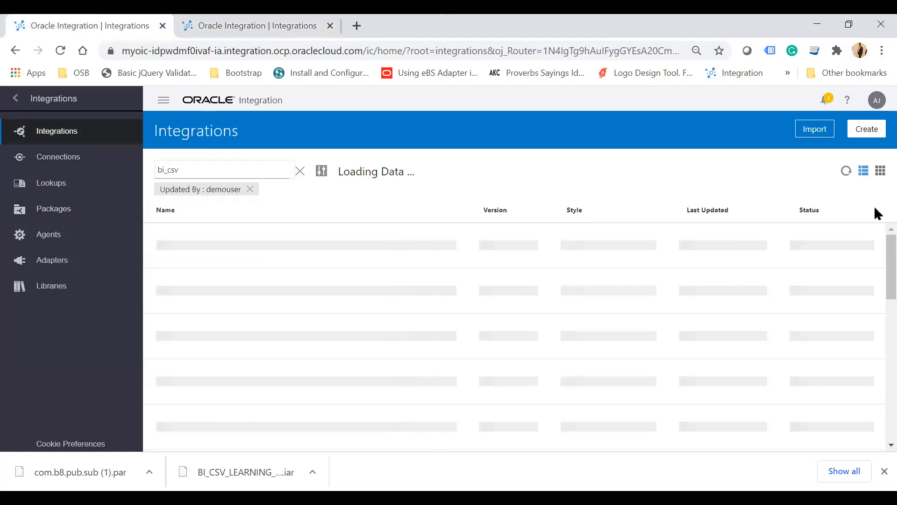
pyautogui.click(865, 245)
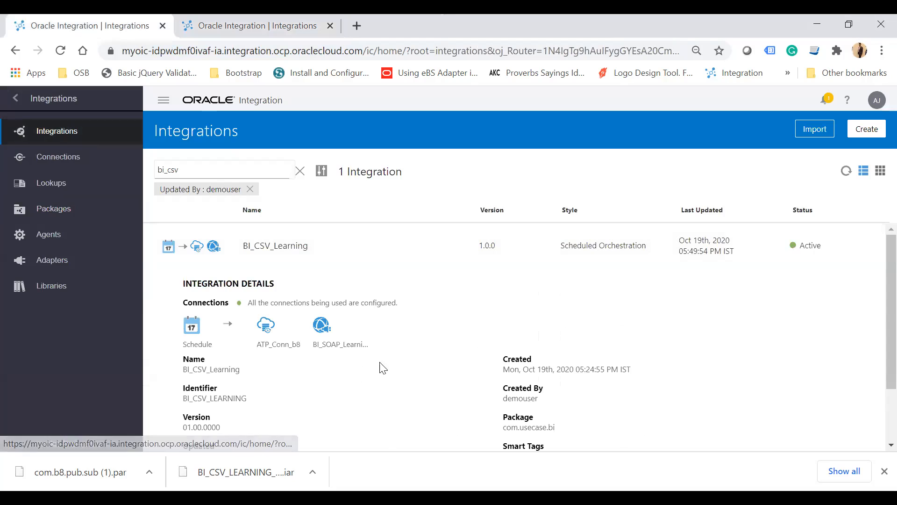
pyautogui.moveTo(258, 345); pyautogui.dragTo(301, 346)
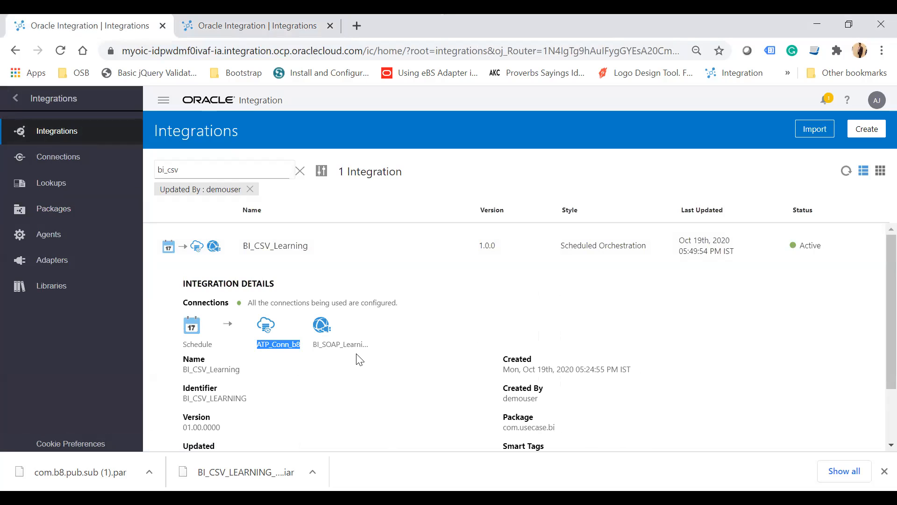
pyautogui.click(289, 26)
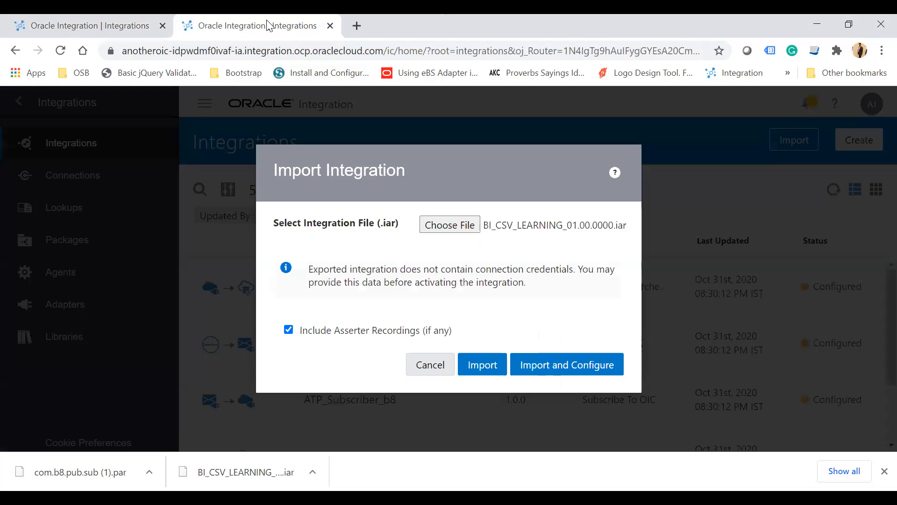
pyautogui.click(105, 21)
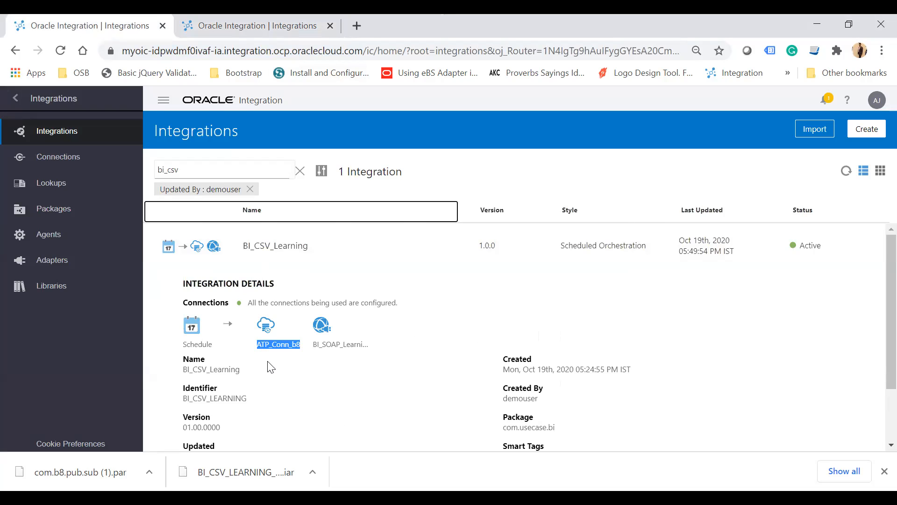
# - Return to the target instance and choose BI_CSV_LEARNING_01.00.0000.iar again as the integration file to import
pyautogui.click(279, 28)
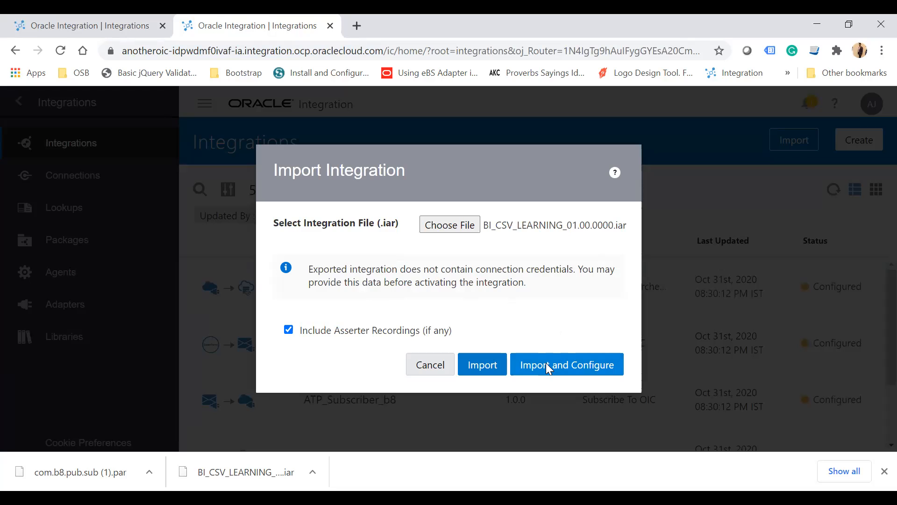
pyautogui.hotkey('ctrl', 'shift', 'Tab')
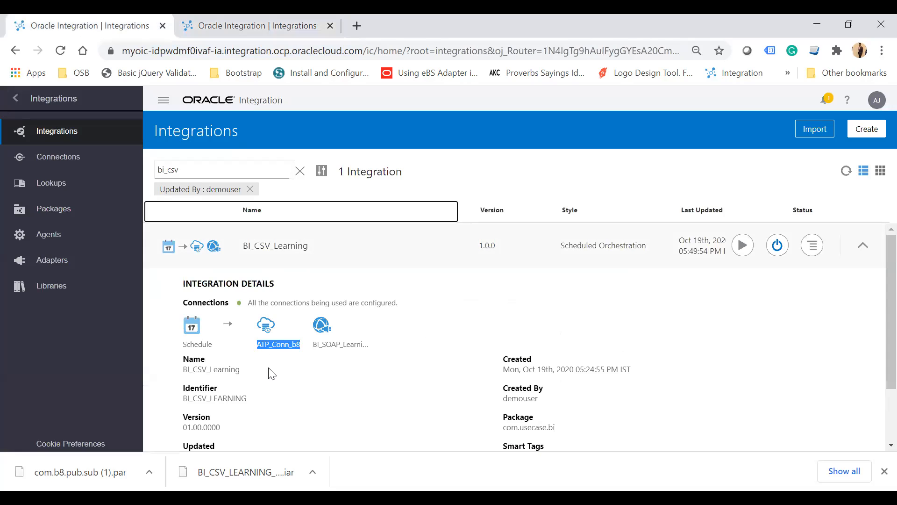
pyautogui.click(280, 26)
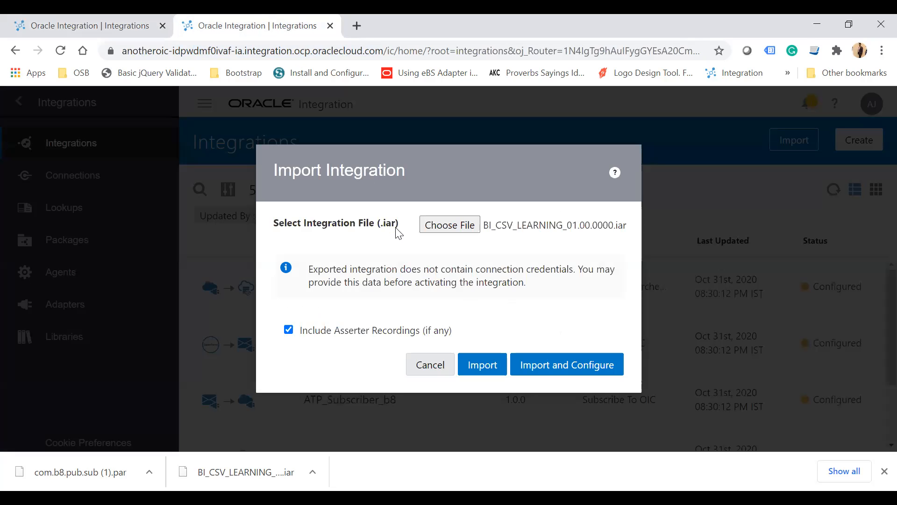
pyautogui.click(520, 229)
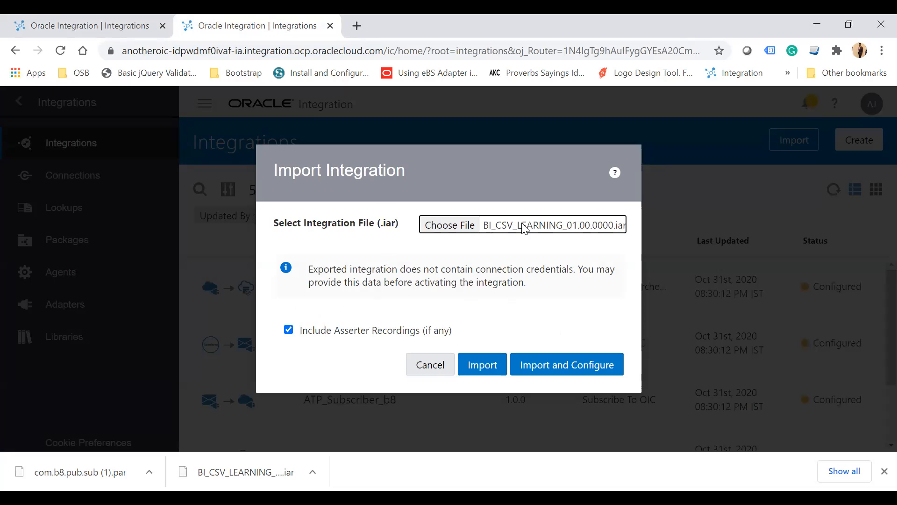
pyautogui.click(229, 139)
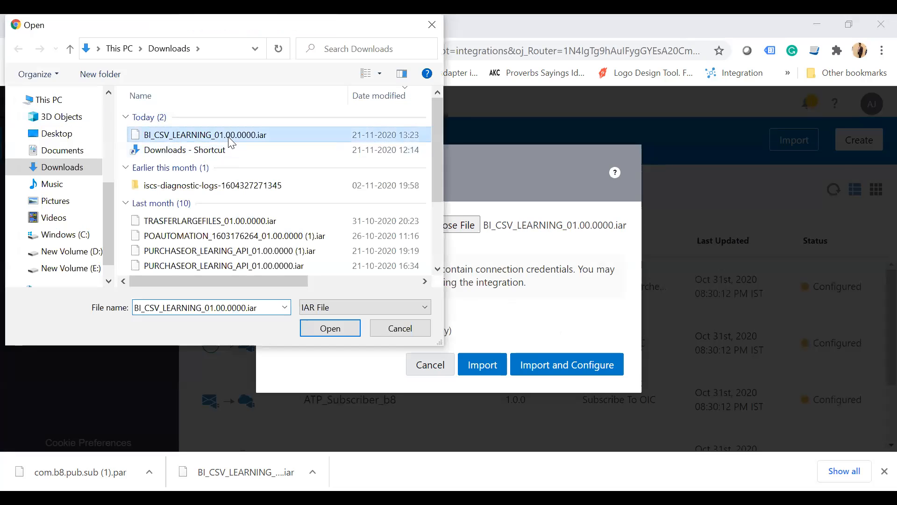
pyautogui.doubleClick(228, 136)
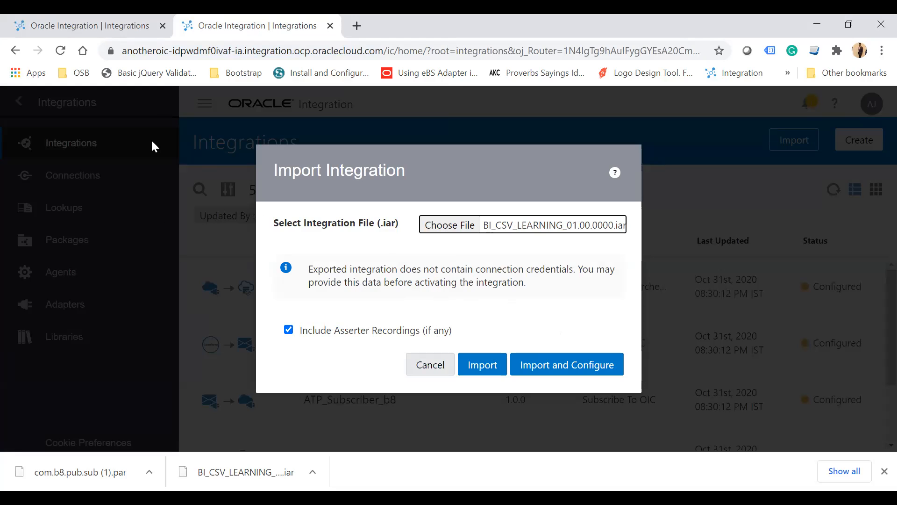
# - Import the BI_CSV_Learning integration into the target instance with the Import and Configure option and dismiss the confirmation
pyautogui.click(121, 31)
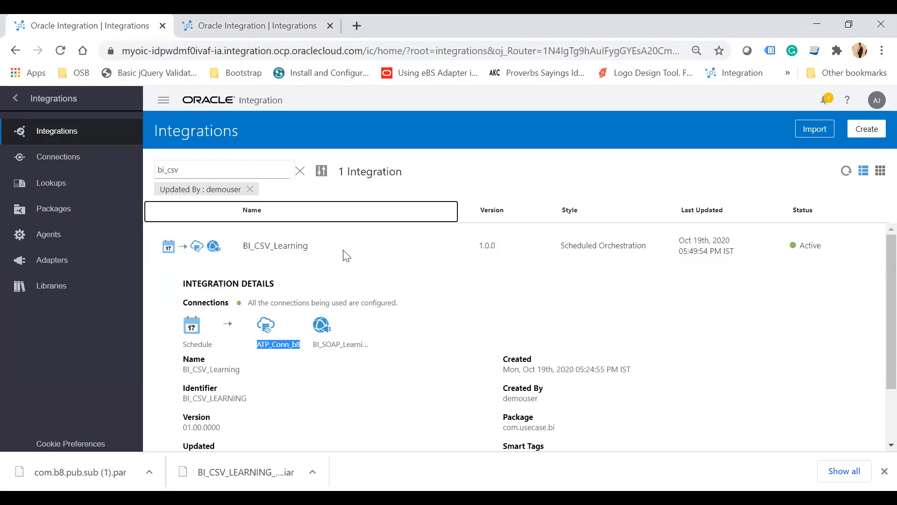
pyautogui.click(289, 31)
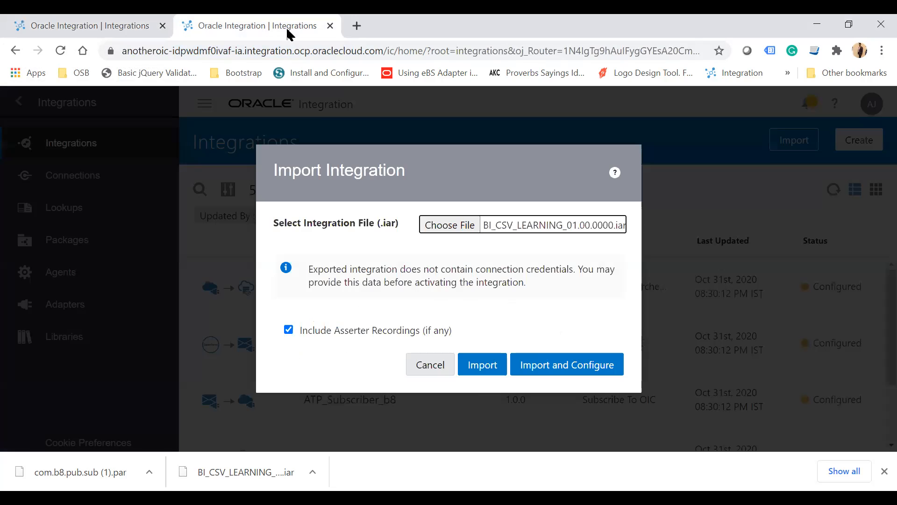
pyautogui.click(548, 366)
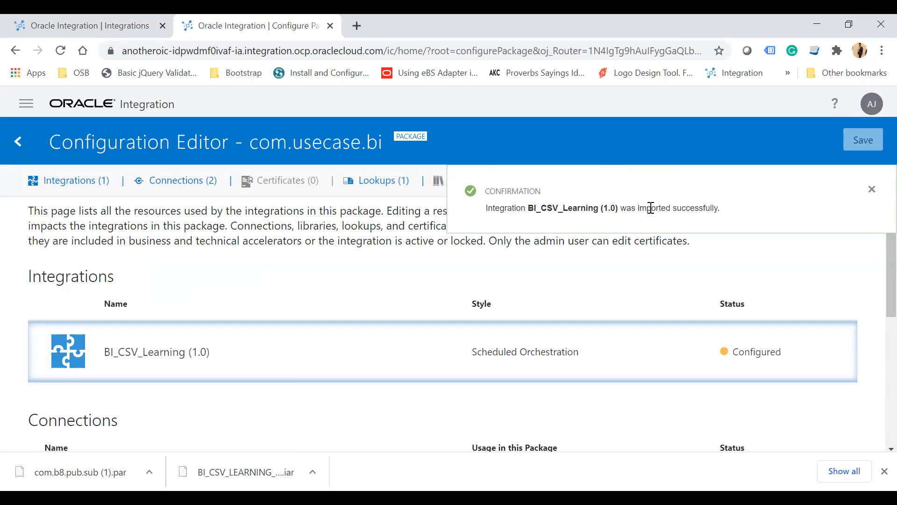
pyautogui.click(872, 189)
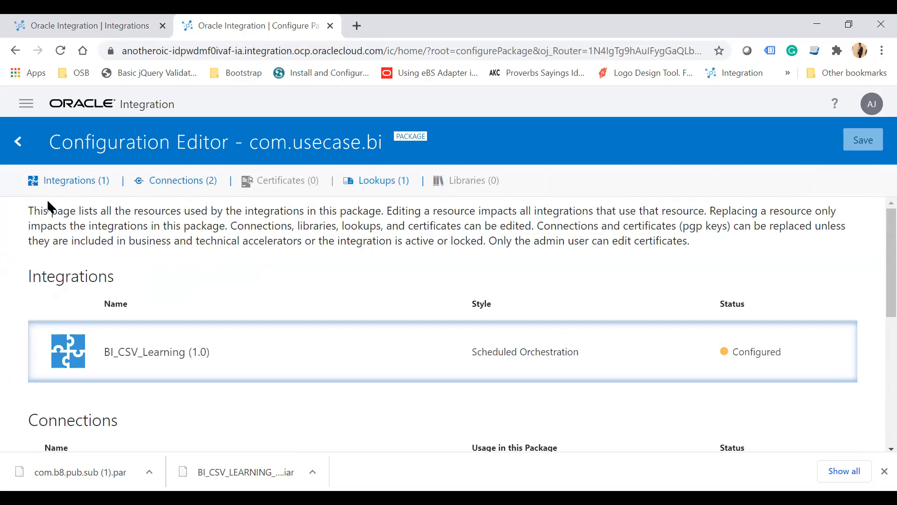
# - Examine the package name, integration, connections and lookups listed in the com.usecase.bi configuration editor
pyautogui.moveTo(250, 148); pyautogui.dragTo(389, 150)
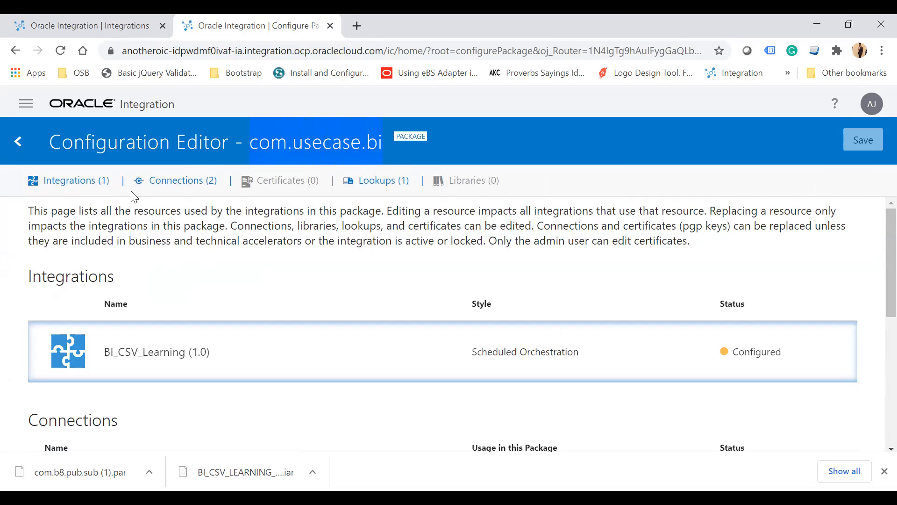
pyautogui.click(284, 146)
pyautogui.moveTo(254, 146); pyautogui.dragTo(369, 147)
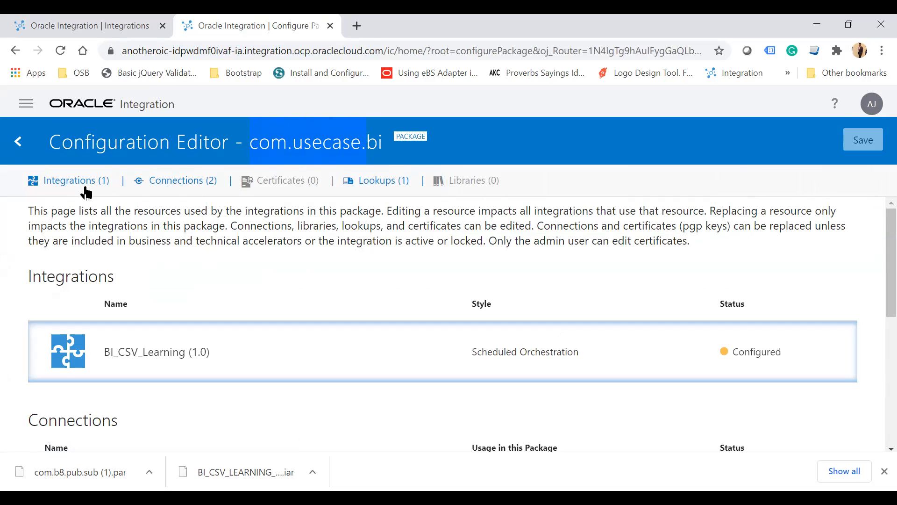
pyautogui.moveTo(113, 358)
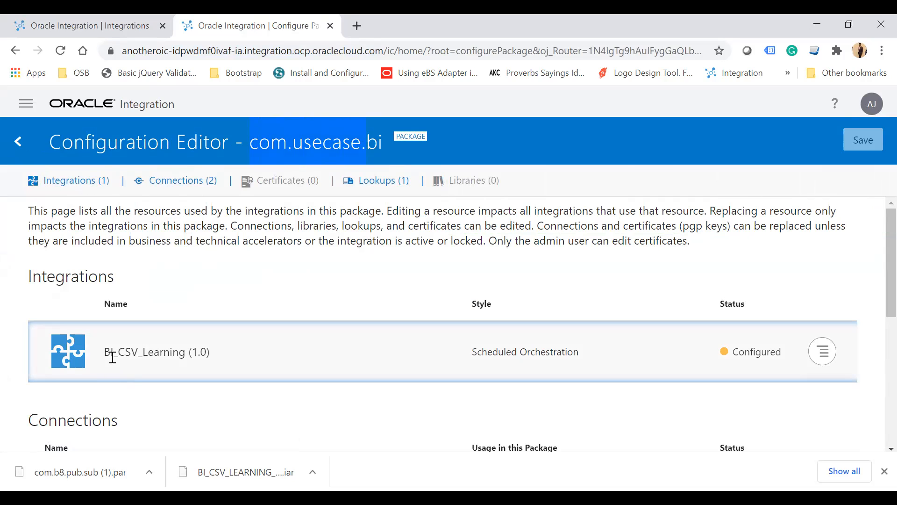
pyautogui.click(189, 188)
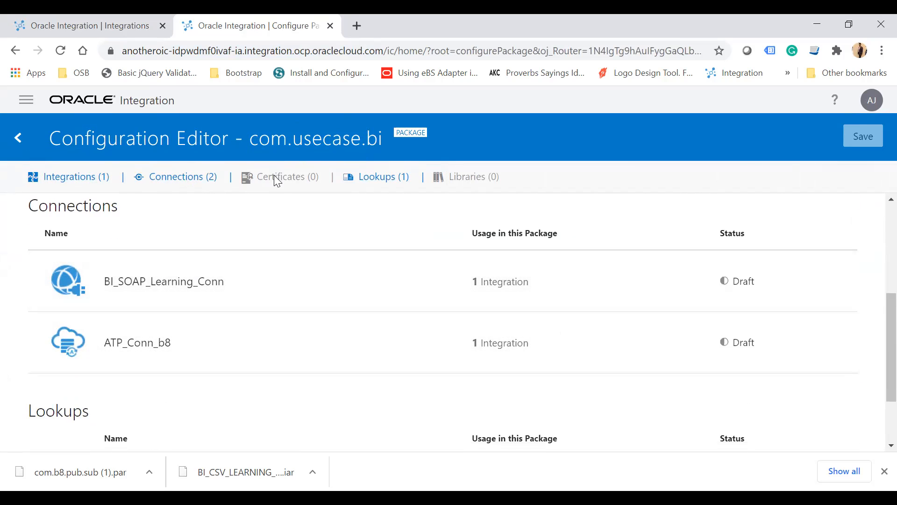
pyautogui.click(395, 179)
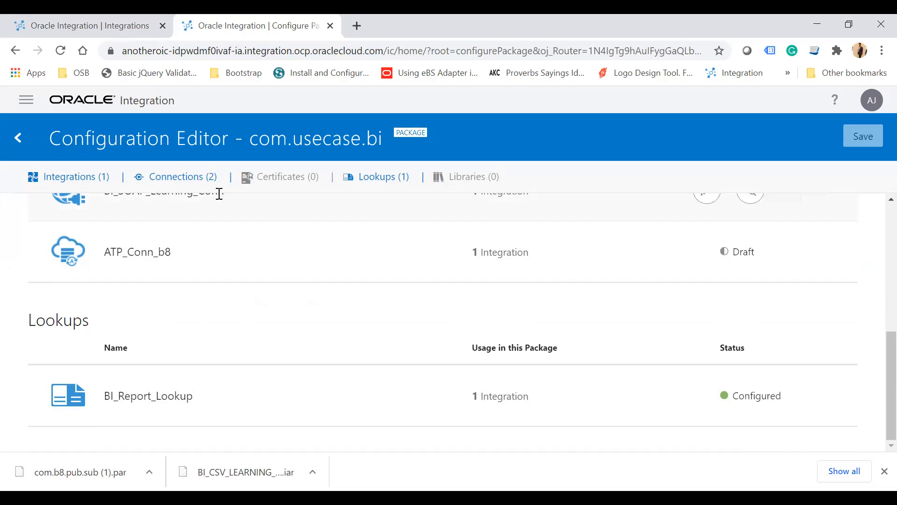
# - Replace the BI_SOAP_Learning_Conn connection in the com.usecase.bi package with BI_Report_Int
pyautogui.click(185, 177)
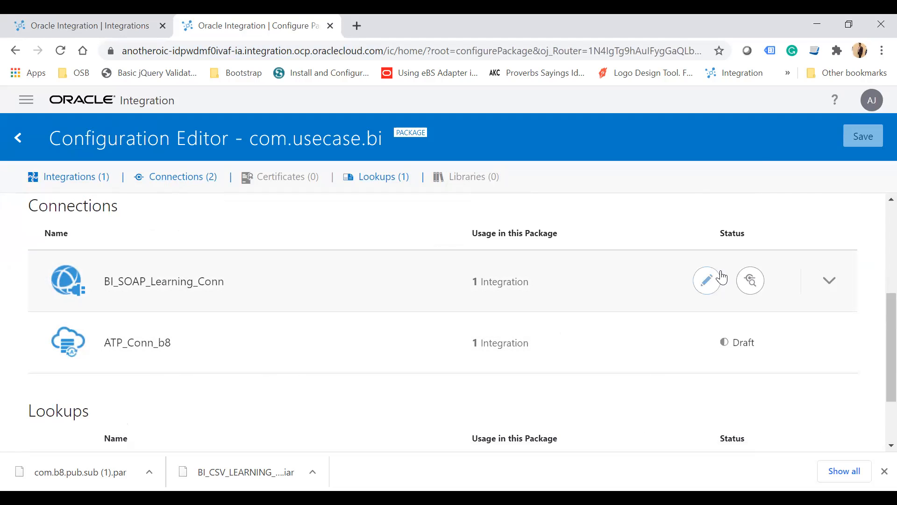
pyautogui.click(753, 283)
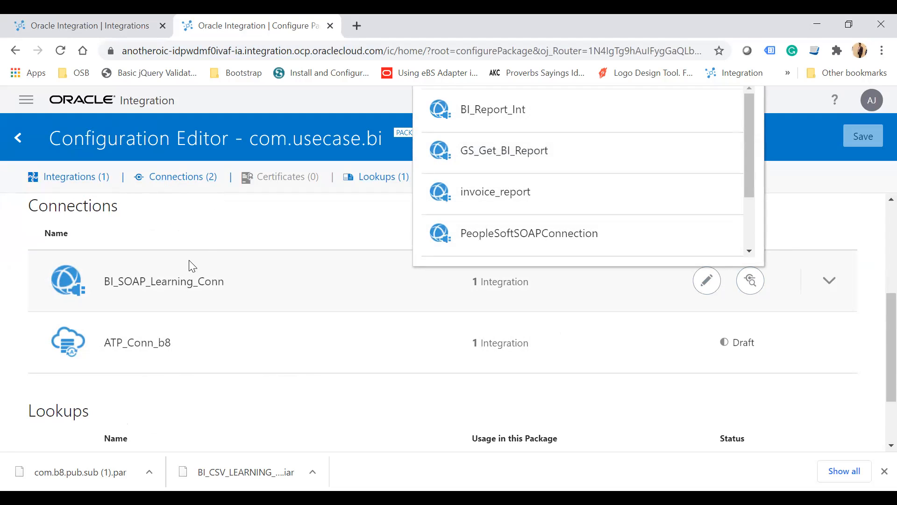
pyautogui.click(490, 114)
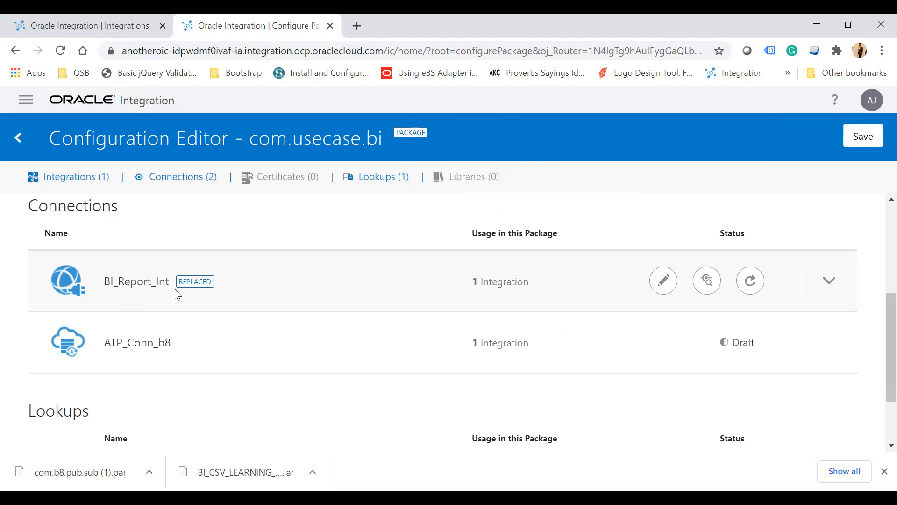
pyautogui.doubleClick(198, 282)
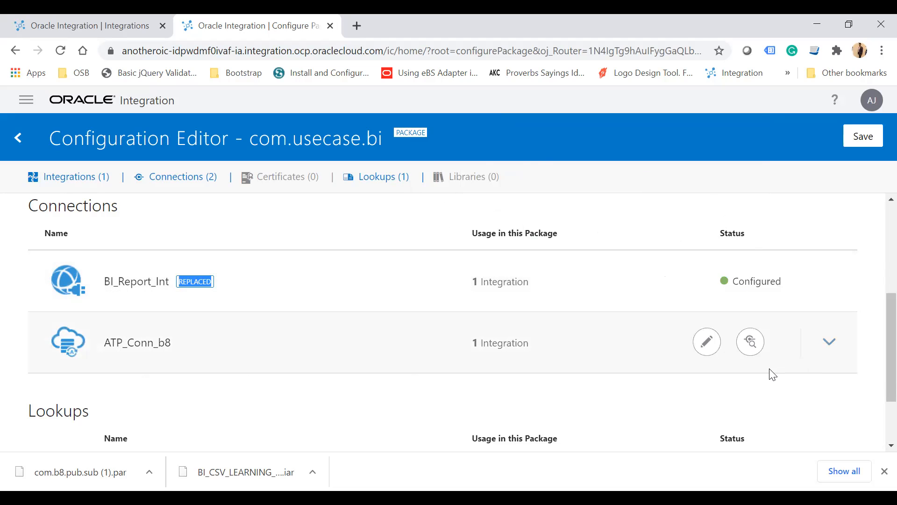
# - Look through the connections offered as replacements for ATP_Conn_b8 and close the list without choosing one
pyautogui.click(760, 352)
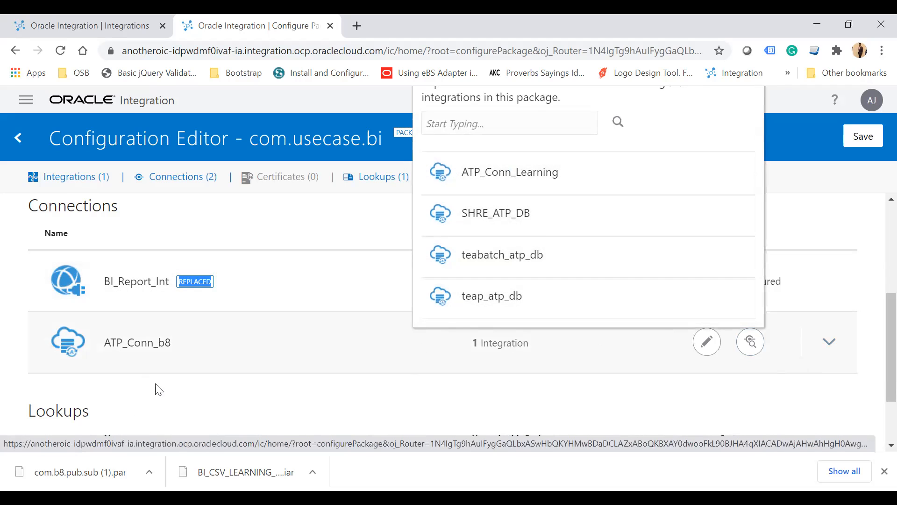
pyautogui.moveTo(190, 346); pyautogui.dragTo(126, 345)
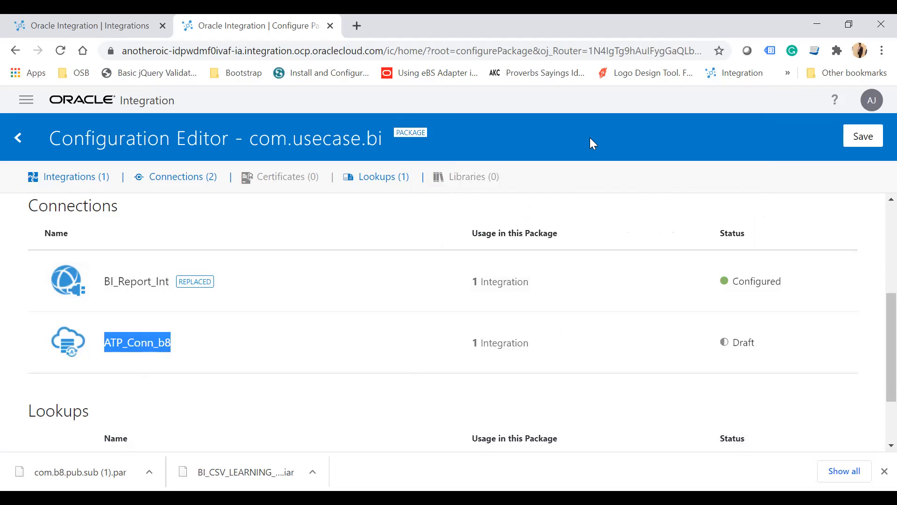
pyautogui.click(718, 186)
# - Save the com.usecase.bi package configuration and return to the list of integrations
pyautogui.click(864, 140)
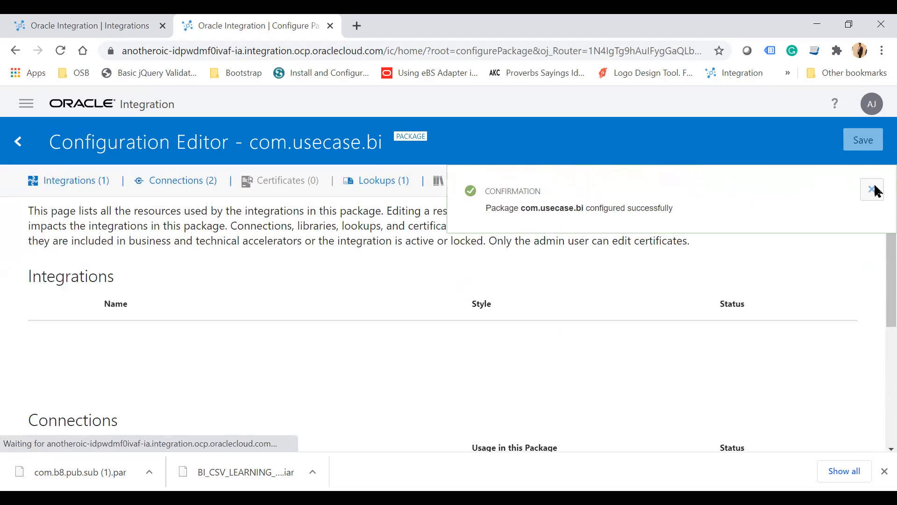
pyautogui.click(873, 189)
pyautogui.click(13, 149)
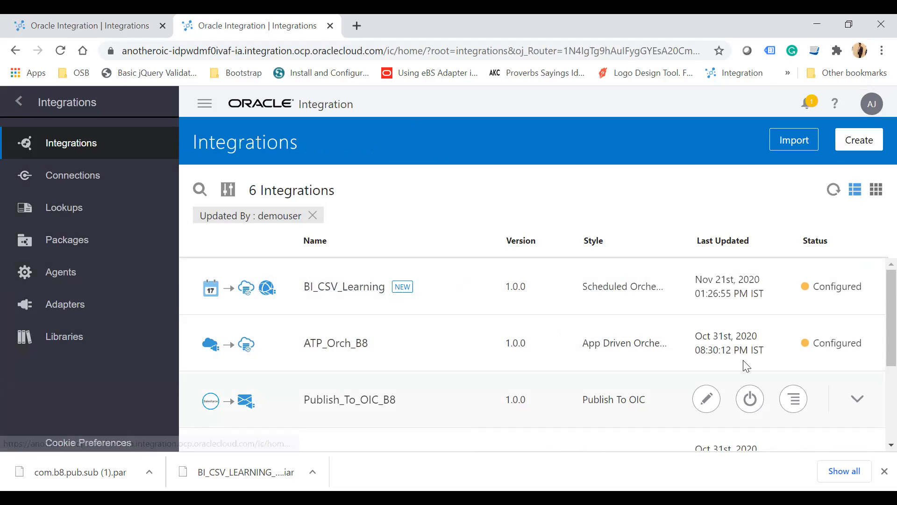
# - Expand the imported BI_CSV_Learning integration's details and check the configuration status of its ATP_Conn_b8 connection
pyautogui.click(858, 287)
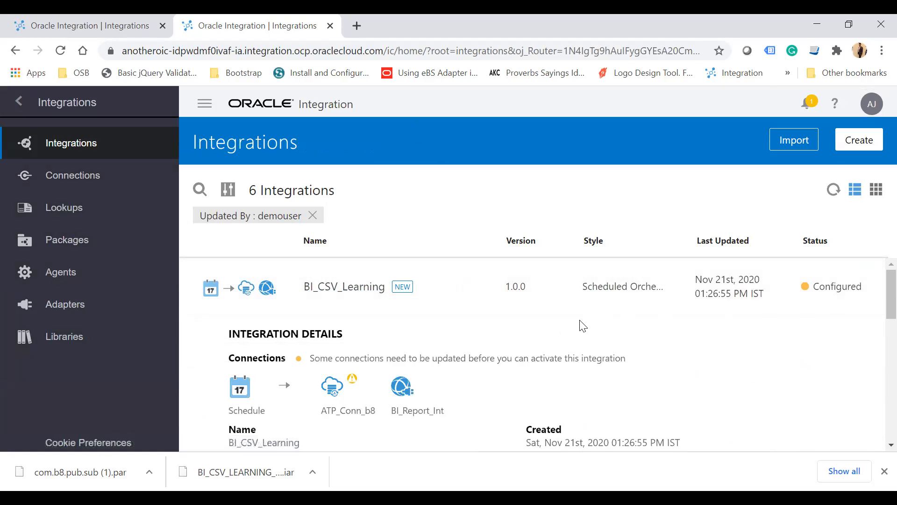
pyautogui.scroll(-1, 467, 379)
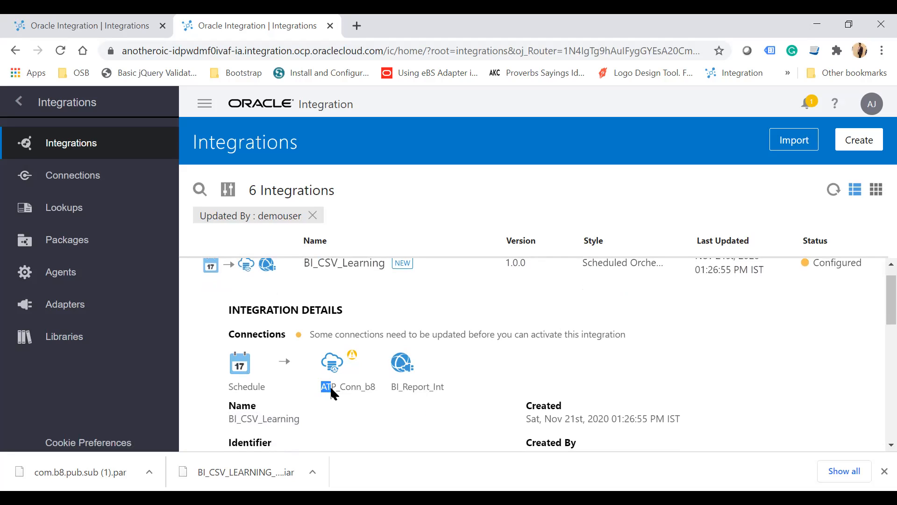
pyautogui.moveTo(344, 394); pyautogui.dragTo(374, 391)
pyautogui.click(368, 390)
pyautogui.moveTo(358, 362)
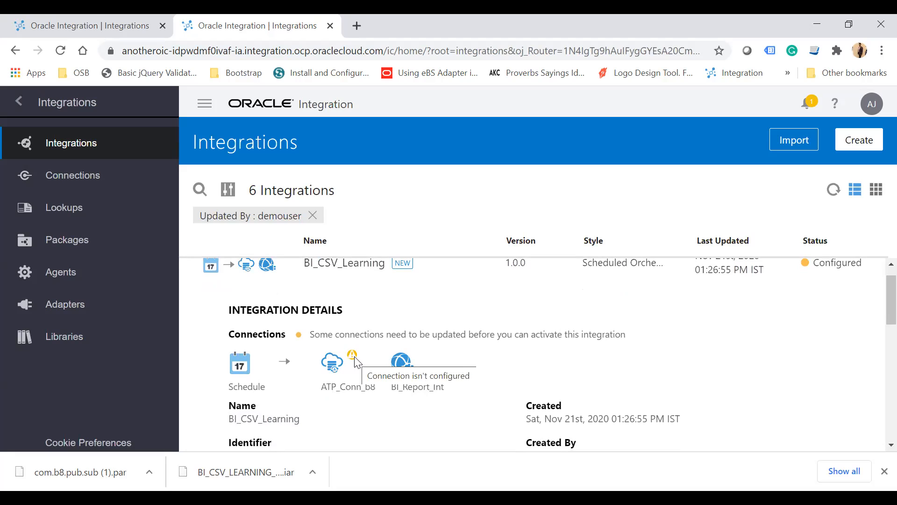
# - Open the target instance's list of connections and check the connections used by the source instance's BI_CSV_Learning integration
pyautogui.click(87, 175)
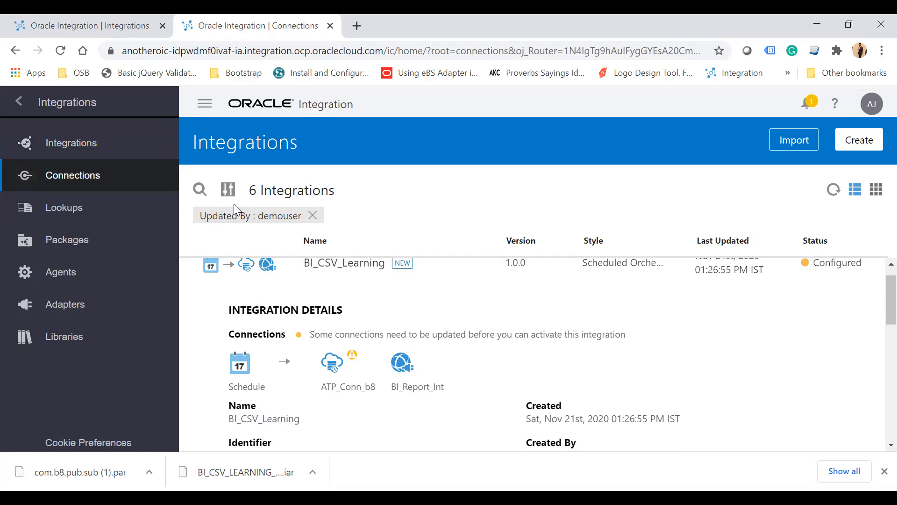
pyautogui.click(88, 24)
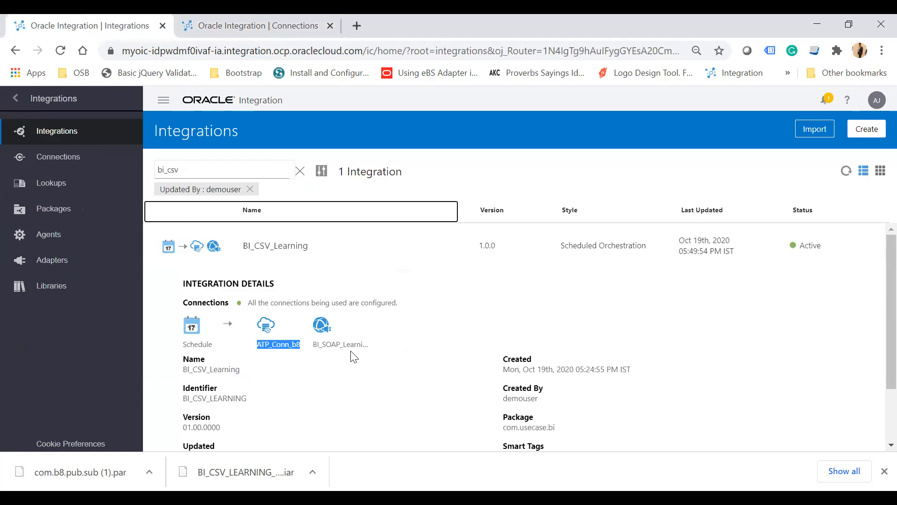
pyautogui.click(311, 26)
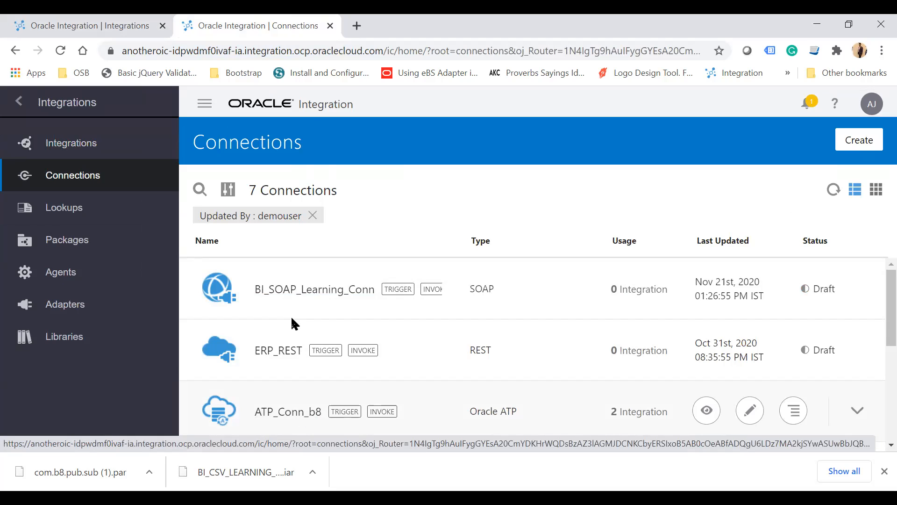
# - Review the connection properties and security settings of BI_SOAP_Learning_Conn, and return to the list of connections
pyautogui.click(286, 289)
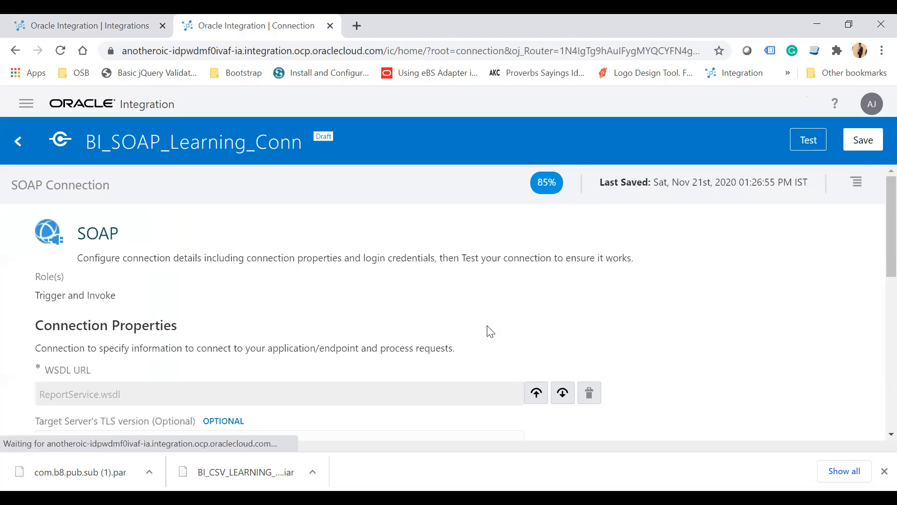
pyautogui.scroll(-1, 331, 346)
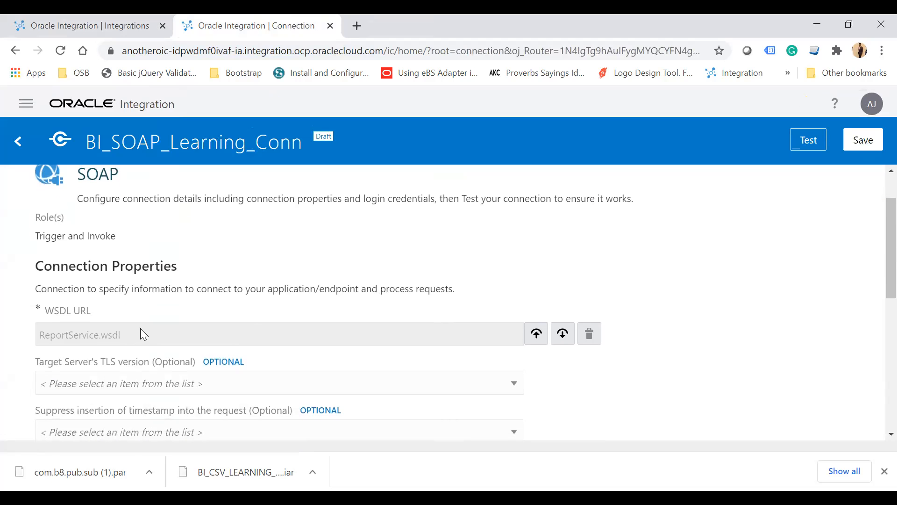
pyautogui.moveTo(141, 335); pyautogui.dragTo(41, 335)
pyautogui.scroll(-6, 340, 262)
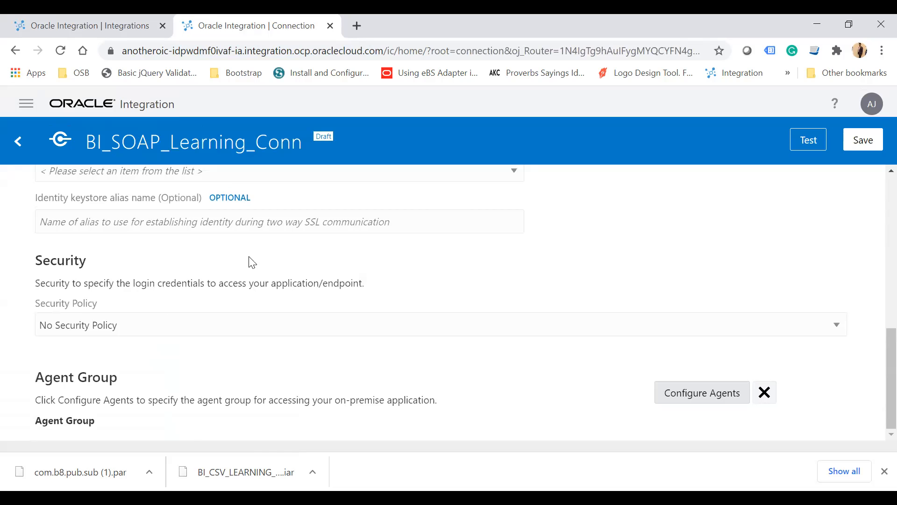
pyautogui.scroll(8, 252, 263)
pyautogui.click(26, 150)
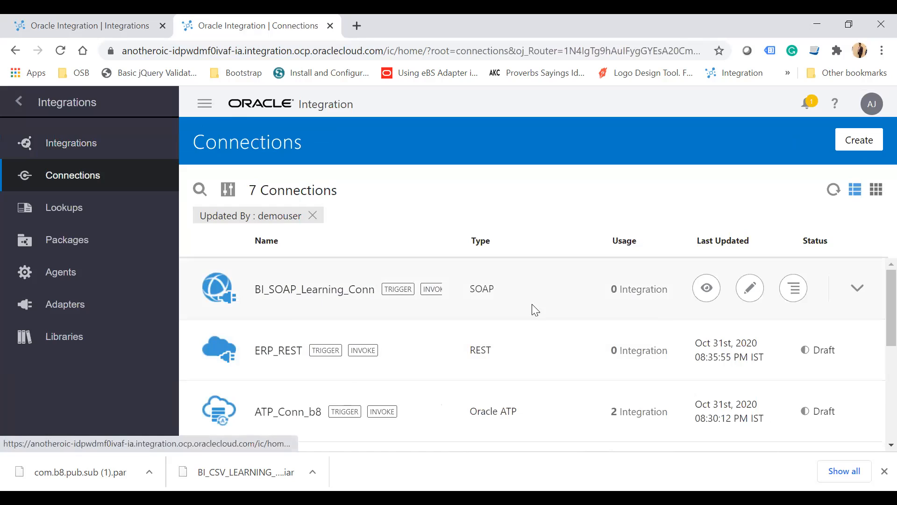
# - Check the usage of BI_SOAP_Learning_Conn and delete this connection from the target instance
pyautogui.moveTo(610, 295); pyautogui.dragTo(619, 288)
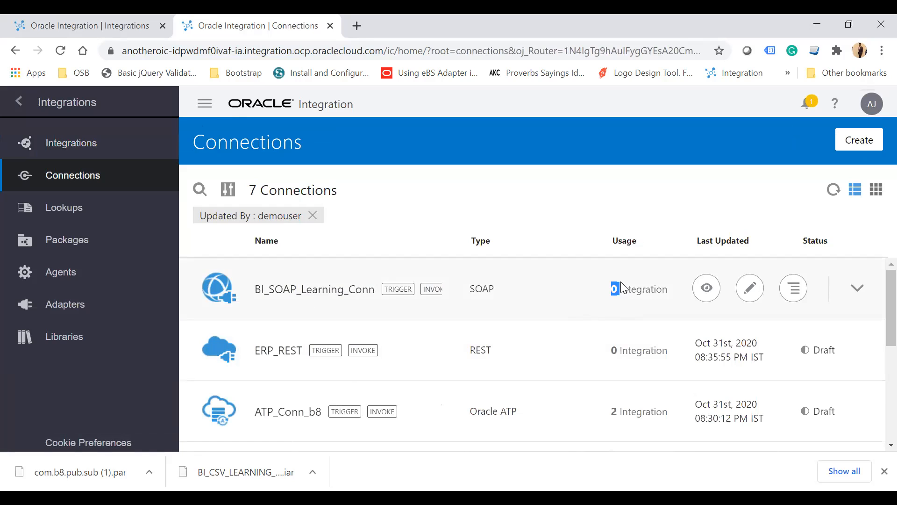
pyautogui.click(800, 293)
pyautogui.click(745, 371)
pyautogui.click(593, 312)
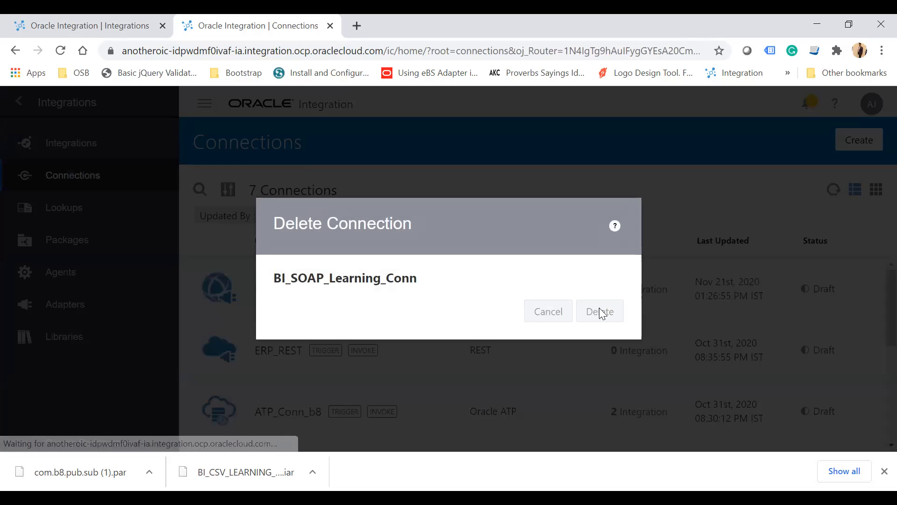
# - Check which integrations in the target instance use the ATP_Conn_b8 connection
pyautogui.click(884, 471)
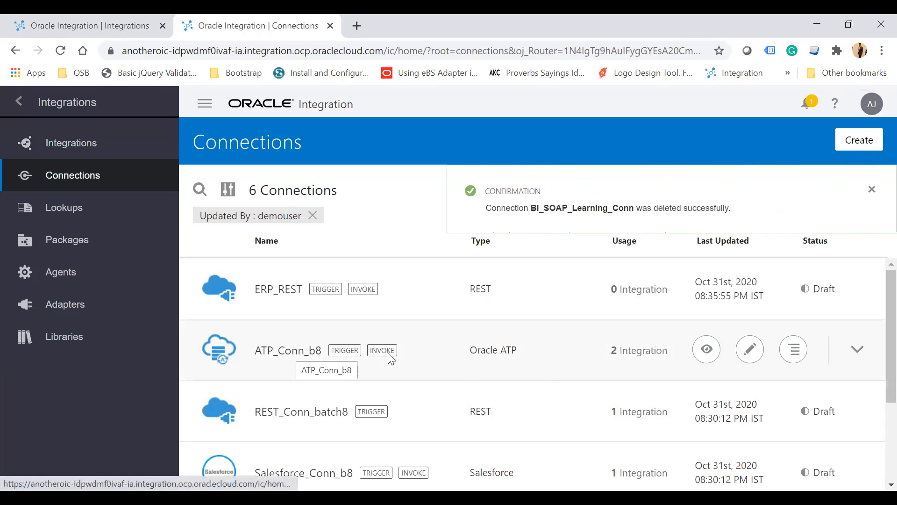
pyautogui.click(614, 351)
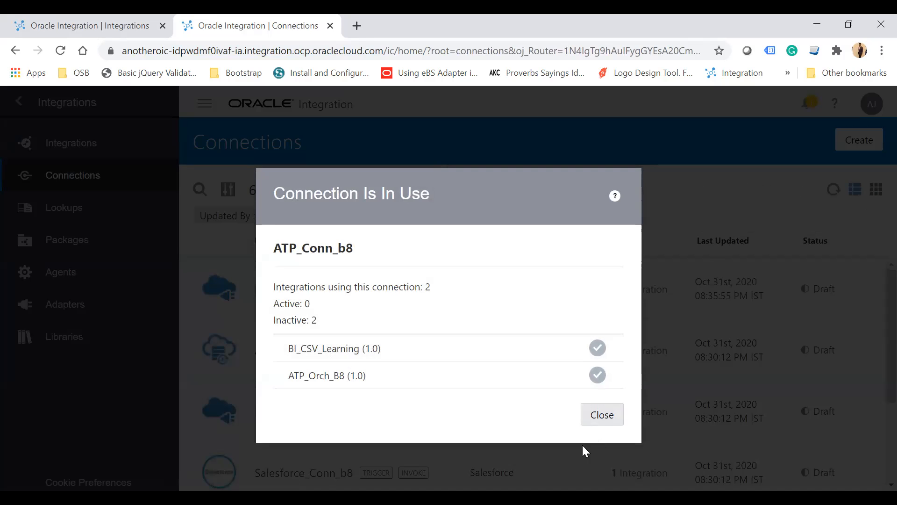
pyautogui.click(616, 419)
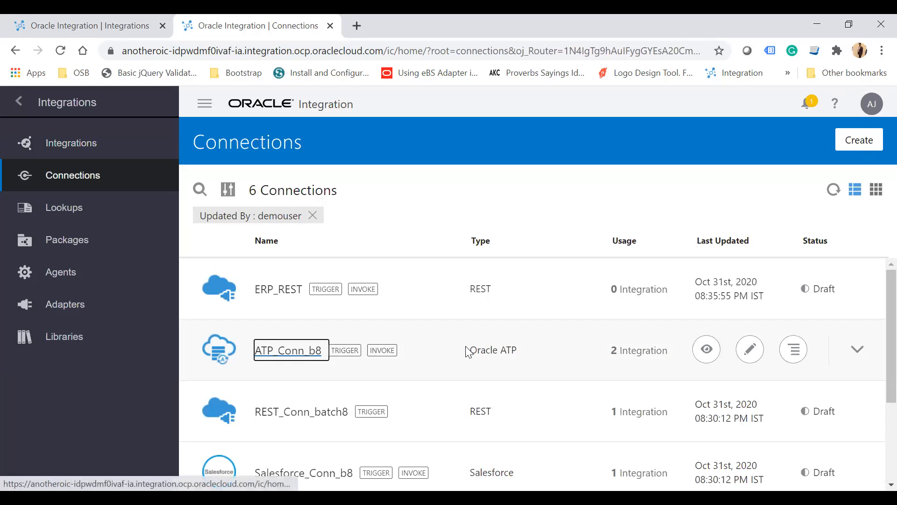
# - Open the ATP_Conn_b8 connection and examine its wallet file, wallet password and database service credential settings
pyautogui.click(469, 352)
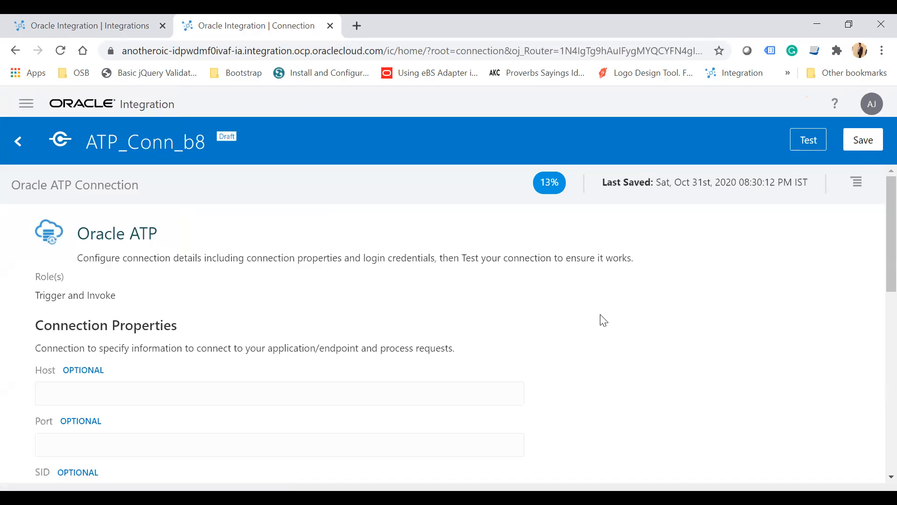
pyautogui.scroll(-6, 604, 320)
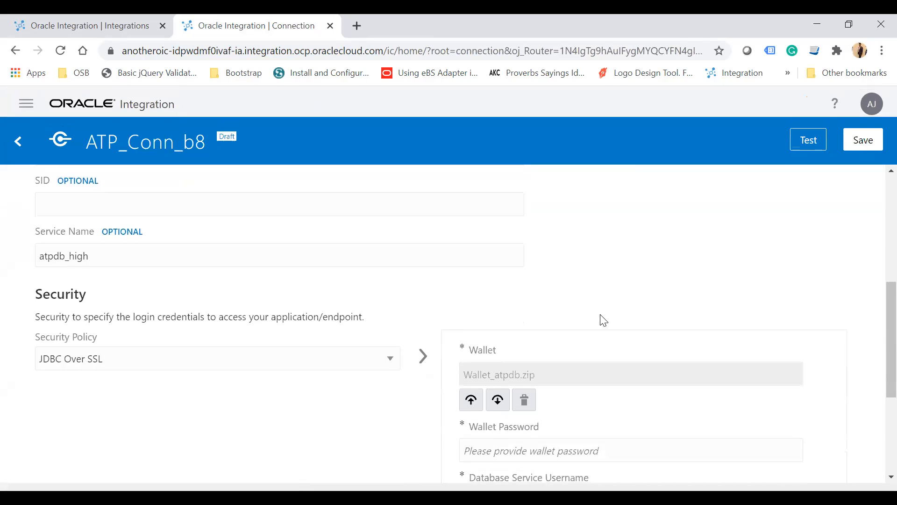
pyautogui.scroll(-4, 602, 319)
pyautogui.scroll(4, 568, 307)
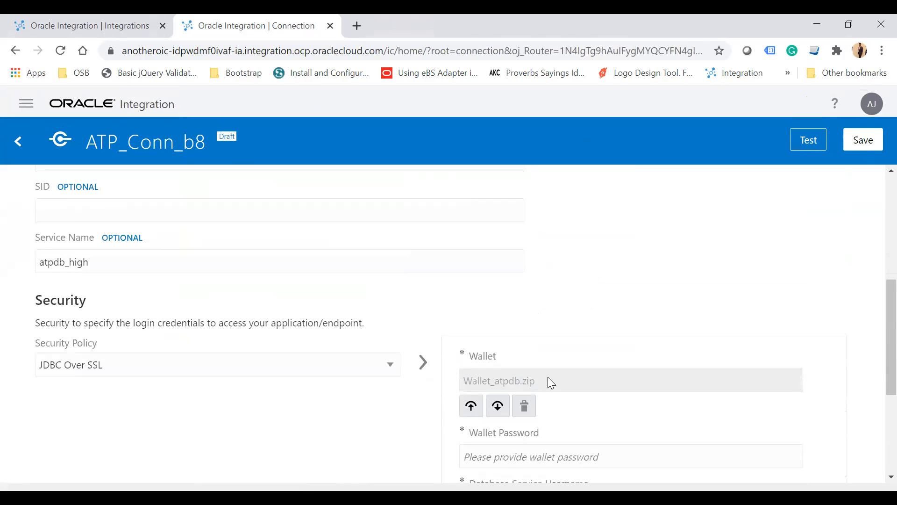
pyautogui.moveTo(494, 384); pyautogui.dragTo(457, 389)
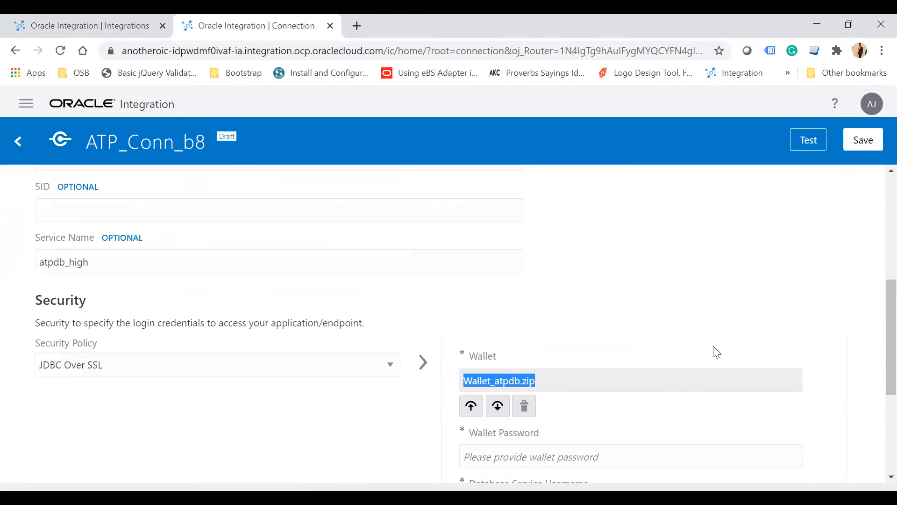
pyautogui.scroll(-1, 557, 401)
pyautogui.click(557, 394)
pyautogui.scroll(-1, 562, 391)
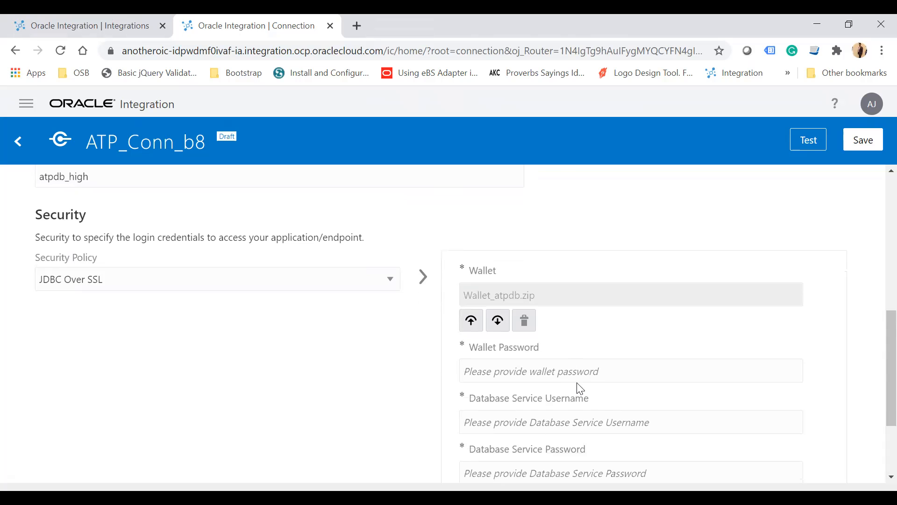
pyautogui.click(559, 410)
pyautogui.scroll(-1, 654, 374)
pyautogui.scroll(-1, 670, 367)
pyautogui.scroll(7, 693, 346)
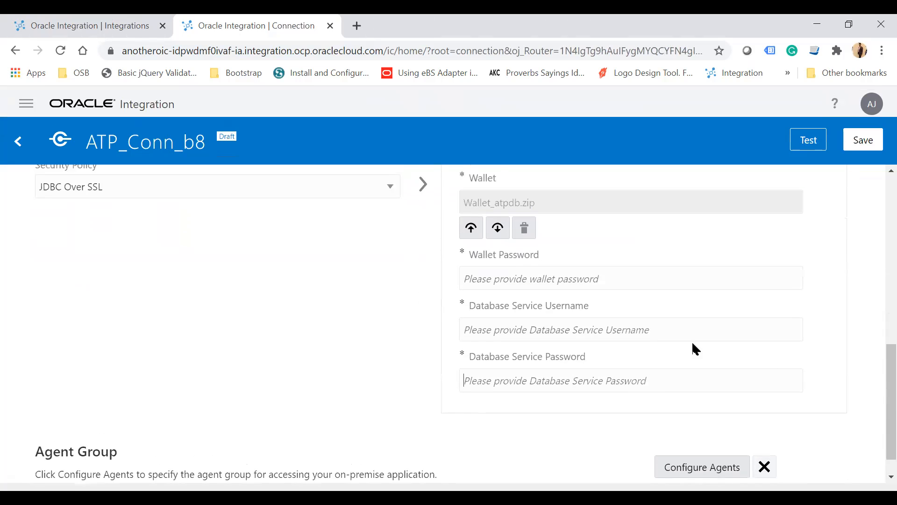
# - Review the service name and JDBC Over SSL security settings of ATP_Conn_b8, and return to the list of connections
pyautogui.scroll(-1, 693, 345)
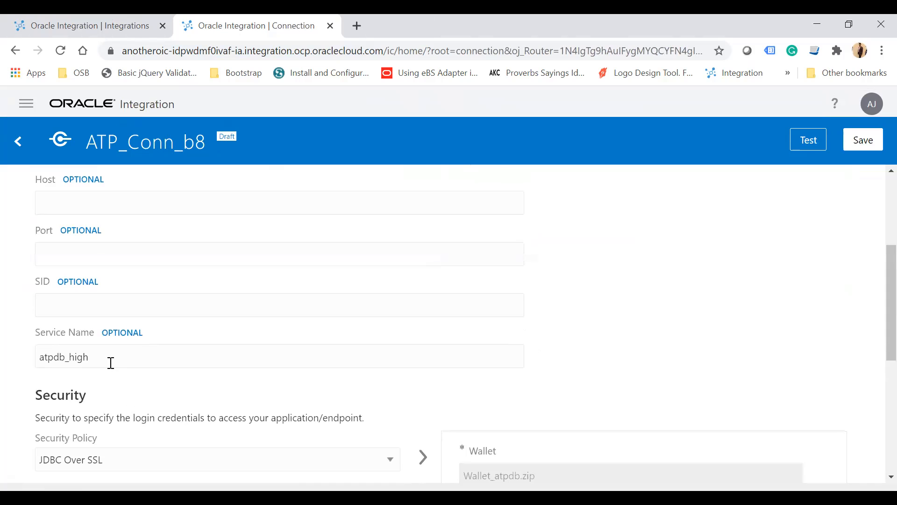
pyautogui.moveTo(110, 361); pyautogui.dragTo(20, 363)
pyautogui.click(664, 301)
pyautogui.scroll(-3, 665, 301)
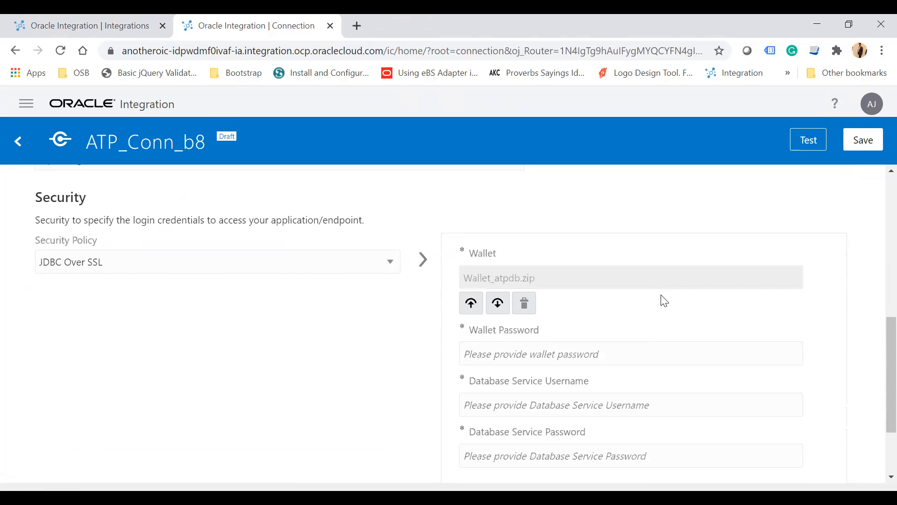
pyautogui.scroll(5, 659, 342)
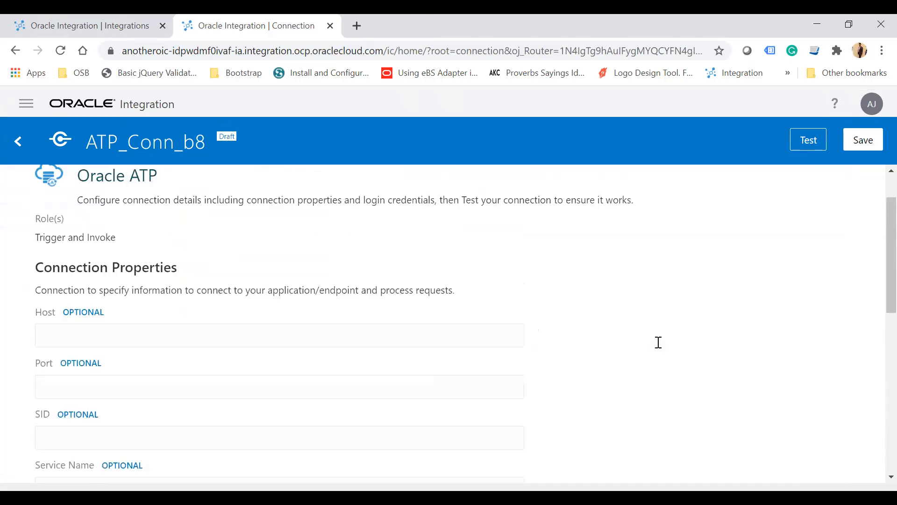
pyautogui.scroll(-2, 621, 377)
pyautogui.scroll(-2, 642, 337)
pyautogui.scroll(-2, 642, 337)
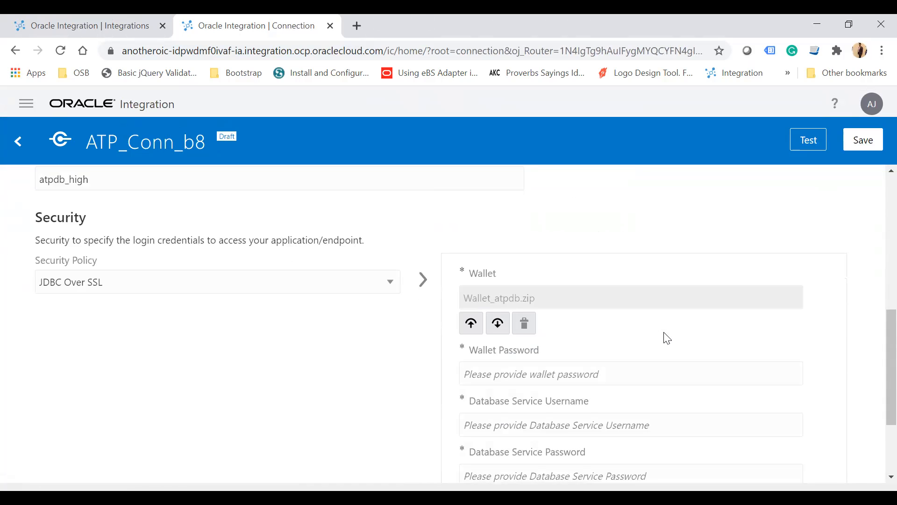
pyautogui.scroll(7, 663, 332)
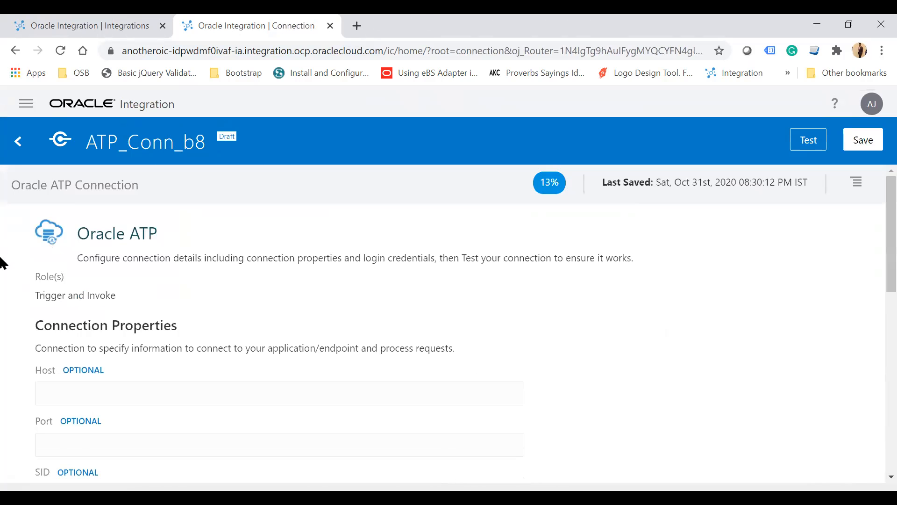
pyautogui.click(16, 143)
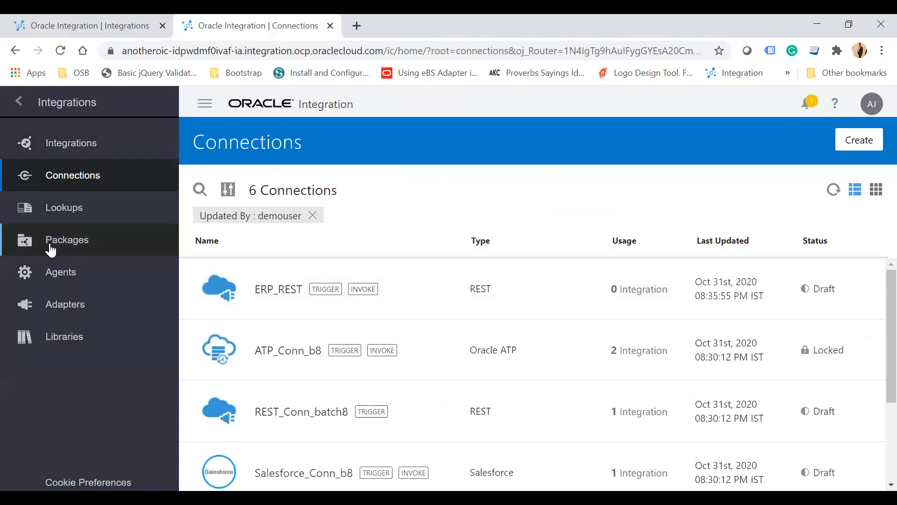
# - Check the target instance's lookups for the imported BI_Report_Lookup
pyautogui.click(85, 209)
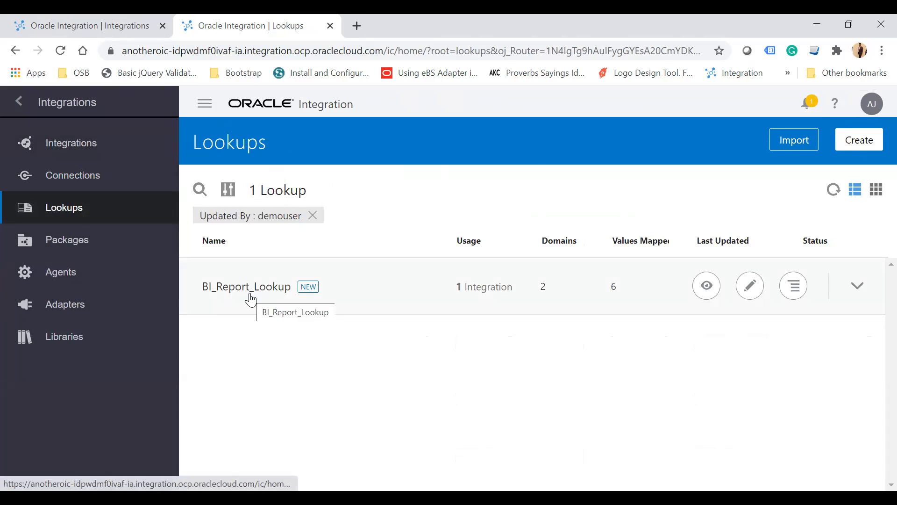
pyautogui.click(67, 140)
pyautogui.click(56, 174)
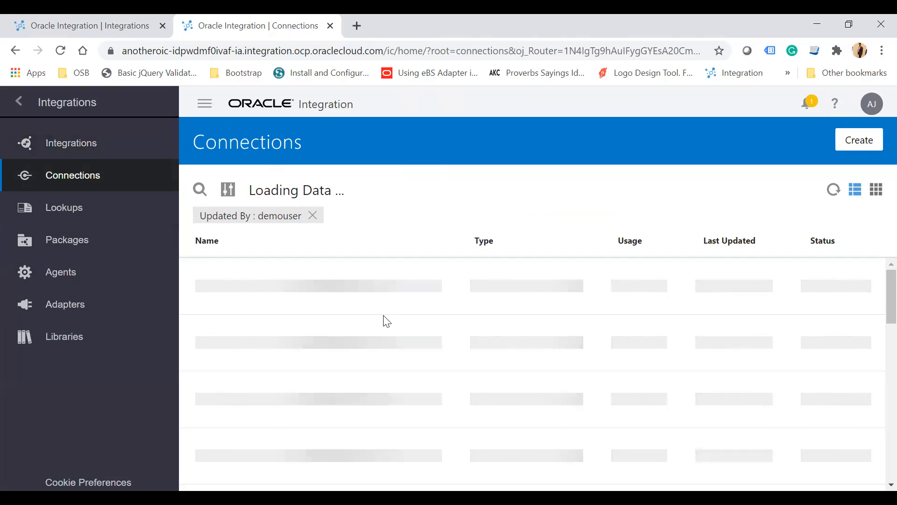
# - Try to activate the imported BI_CSV_Learning integration, and read which of its connections needs configuring
pyautogui.click(93, 151)
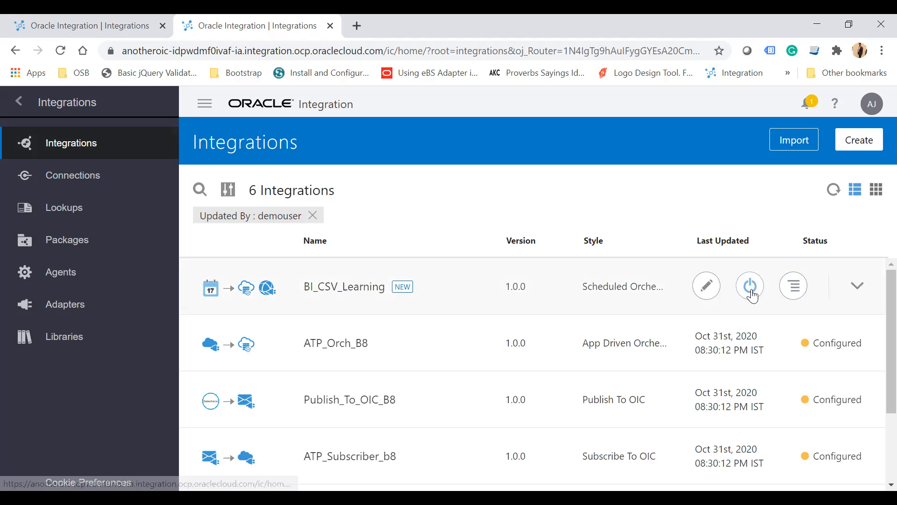
pyautogui.click(750, 292)
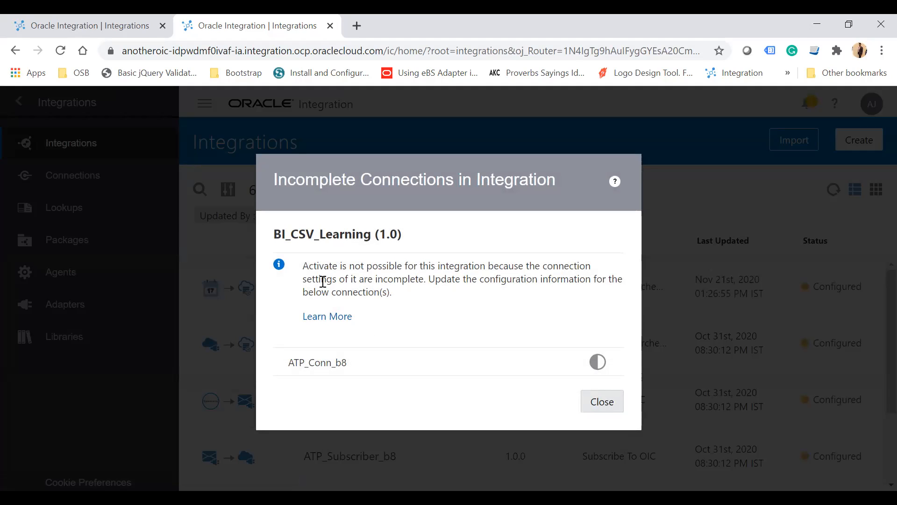
pyautogui.moveTo(323, 282); pyautogui.dragTo(434, 282)
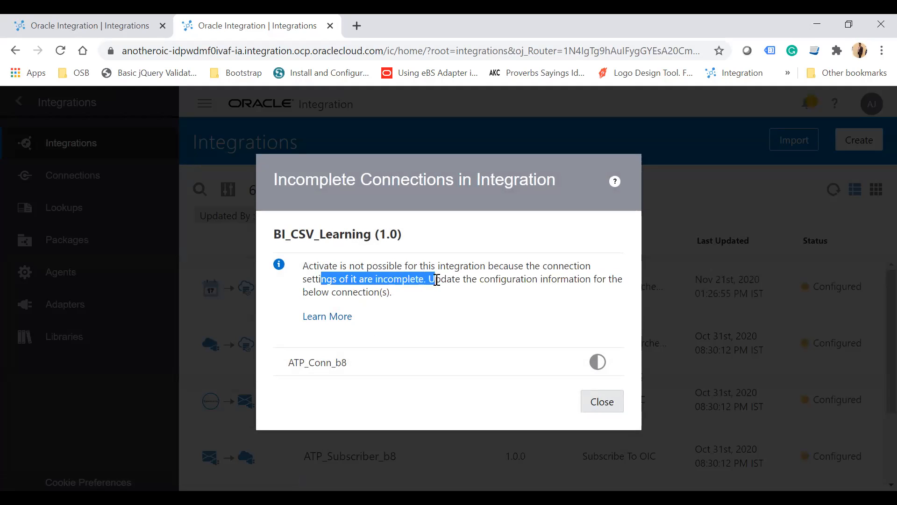
pyautogui.click(464, 281)
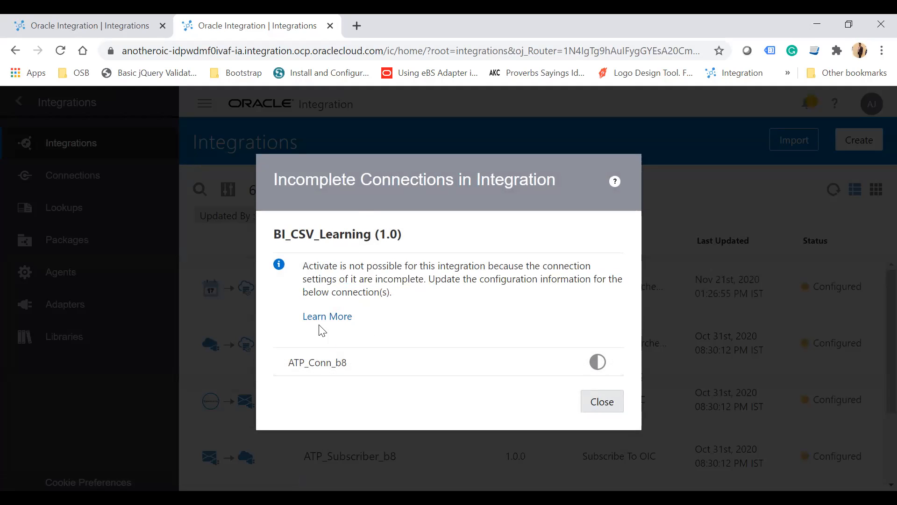
pyautogui.click(608, 402)
pyautogui.moveTo(397, 342)
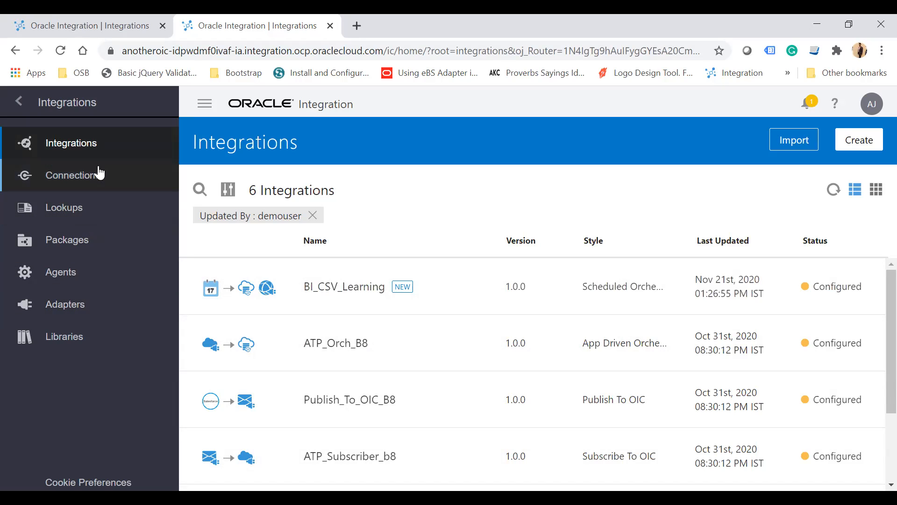
# - Try to import and configure the package file com.b8.pub.sub (1).par in the target instance
pyautogui.click(77, 240)
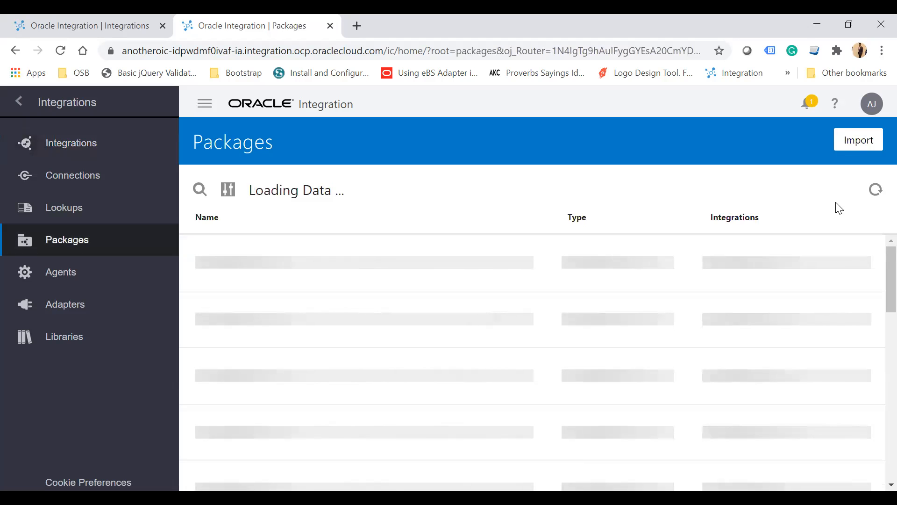
pyautogui.click(845, 140)
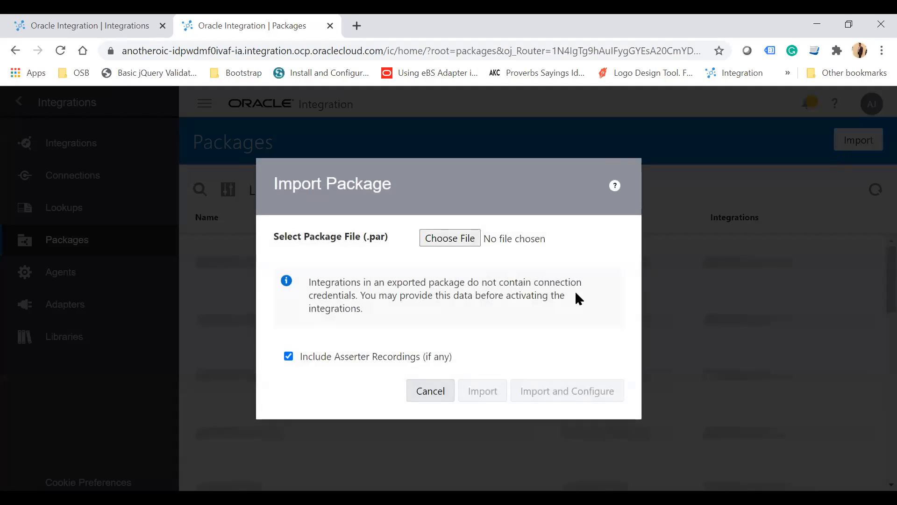
pyautogui.click(452, 247)
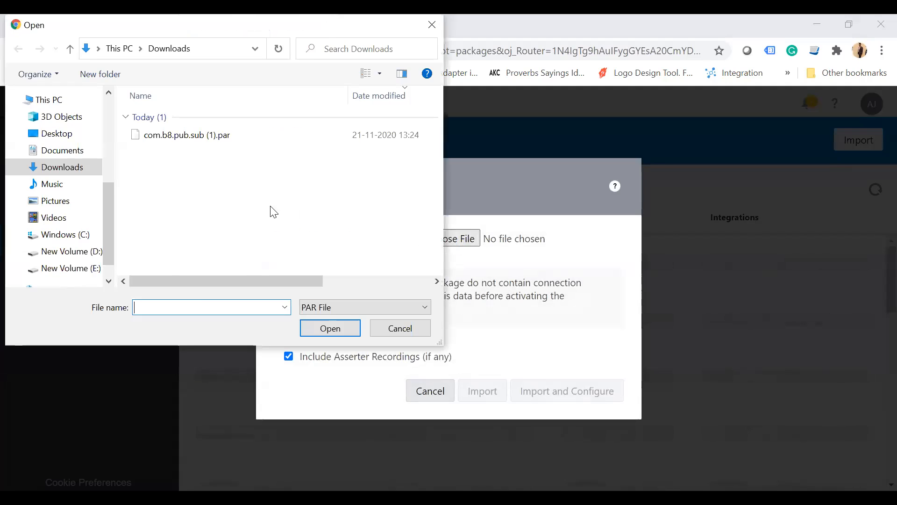
pyautogui.click(190, 136)
pyautogui.doubleClick(190, 136)
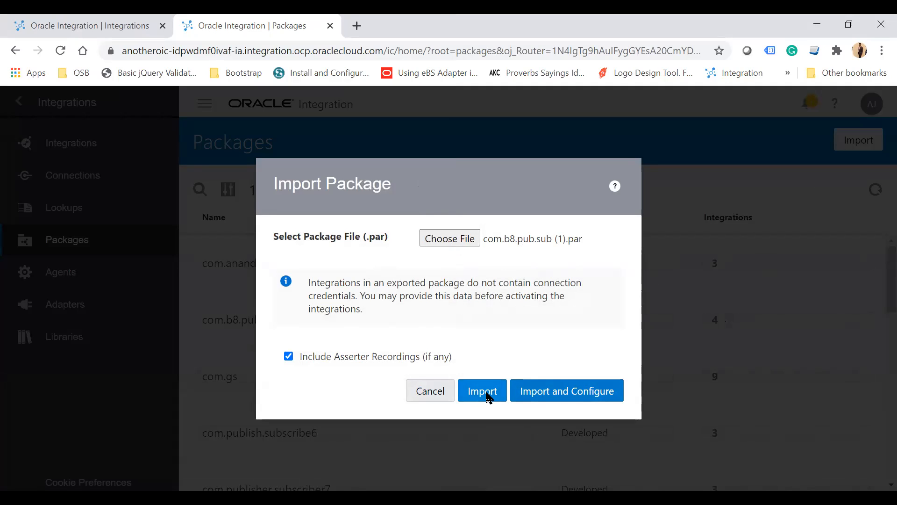
pyautogui.click(557, 392)
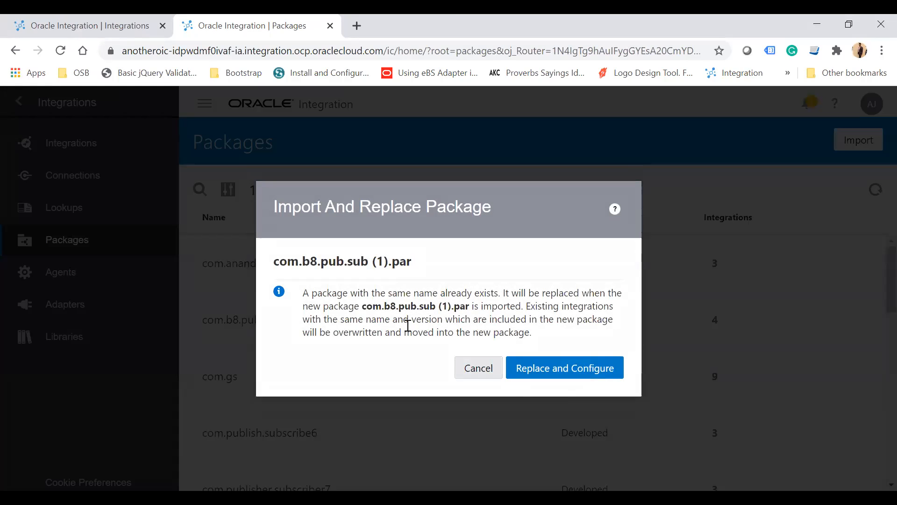
# - Read the notice about replacing the existing package and overwriting its integrations, and cancel the package import
pyautogui.moveTo(397, 296); pyautogui.dragTo(570, 294)
pyautogui.click(484, 294)
pyautogui.click(570, 295)
pyautogui.moveTo(334, 311); pyautogui.dragTo(381, 308)
pyautogui.click(381, 308)
pyautogui.moveTo(477, 320); pyautogui.dragTo(510, 308)
pyautogui.click(552, 309)
pyautogui.doubleClick(356, 322)
pyautogui.click(431, 321)
pyautogui.moveTo(477, 319); pyautogui.dragTo(502, 320)
pyautogui.click(543, 324)
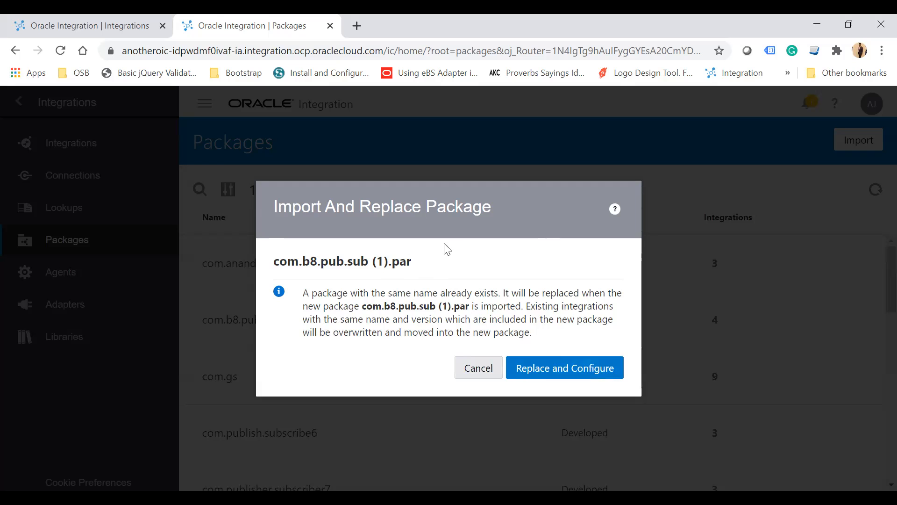
pyautogui.click(478, 375)
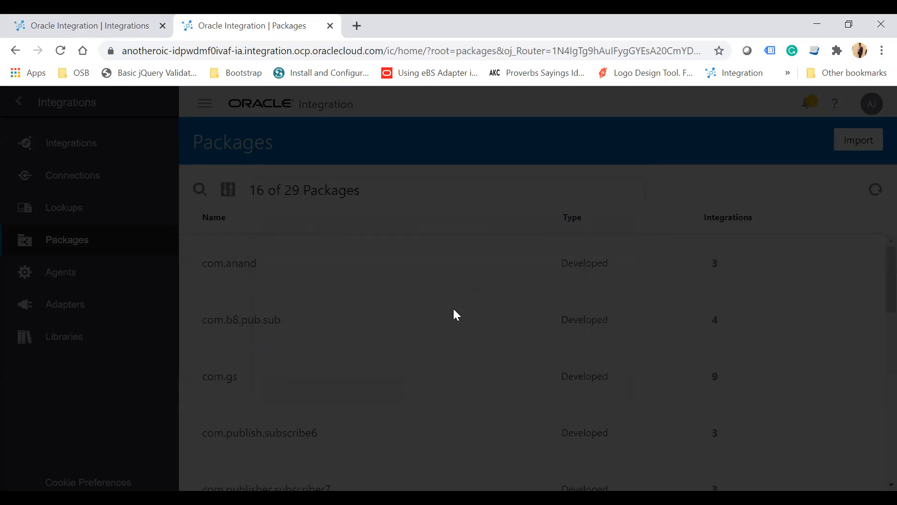
# - Switch to the source instance and export its com.publisher.subscriber package
pyautogui.click(107, 23)
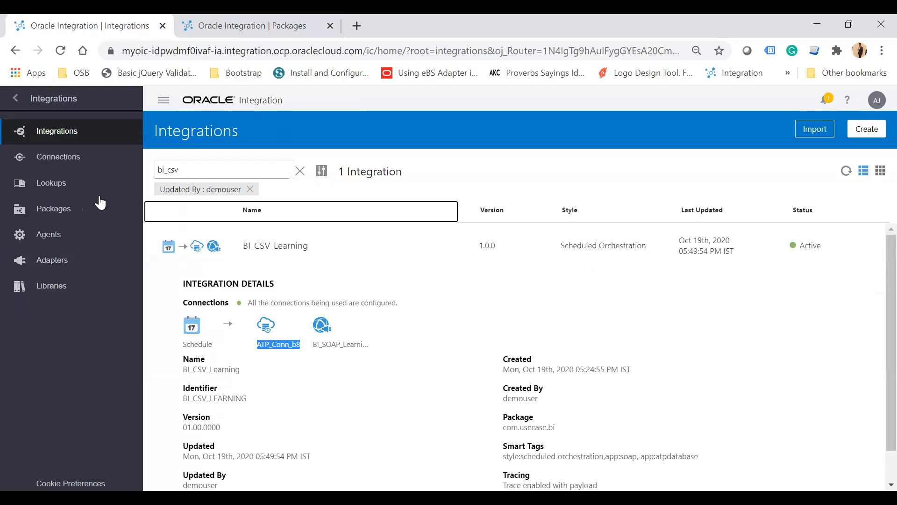
pyautogui.click(70, 216)
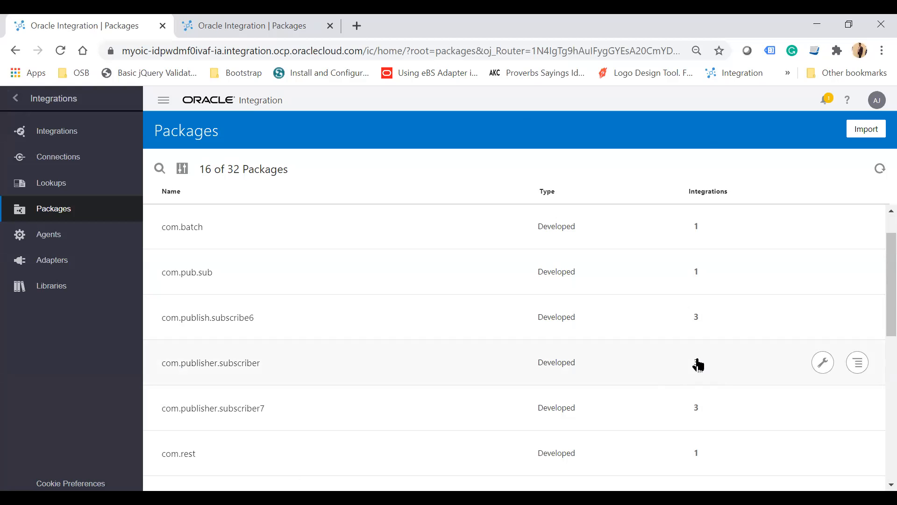
pyautogui.click(859, 368)
pyautogui.click(845, 392)
pyautogui.click(581, 334)
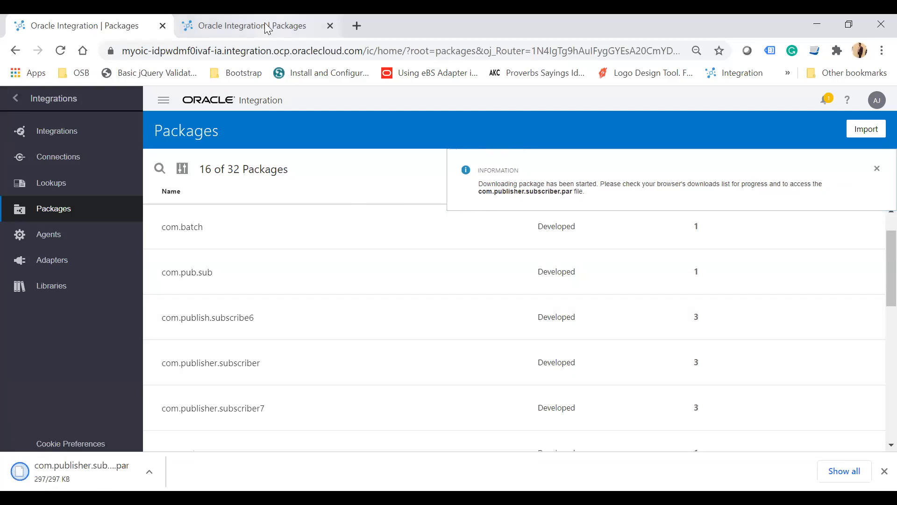
# - Import com.publisher.subscriber.par into the target instance, including asserter recordings, and open the package for configuration
pyautogui.click(267, 29)
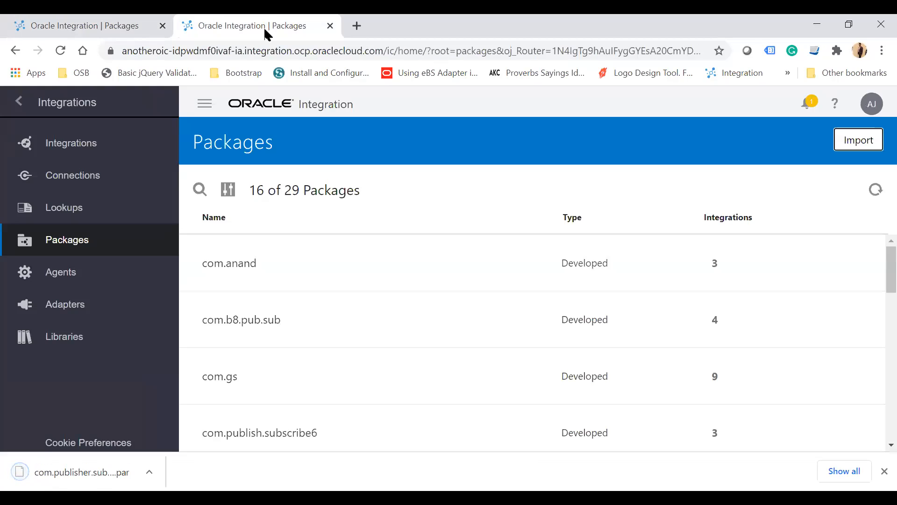
pyautogui.click(860, 141)
pyautogui.click(496, 227)
pyautogui.click(195, 141)
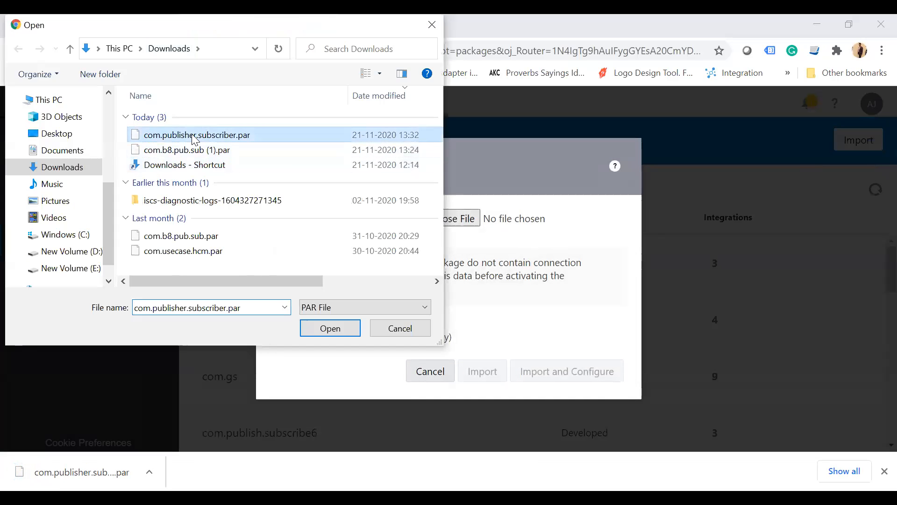
pyautogui.press('Return')
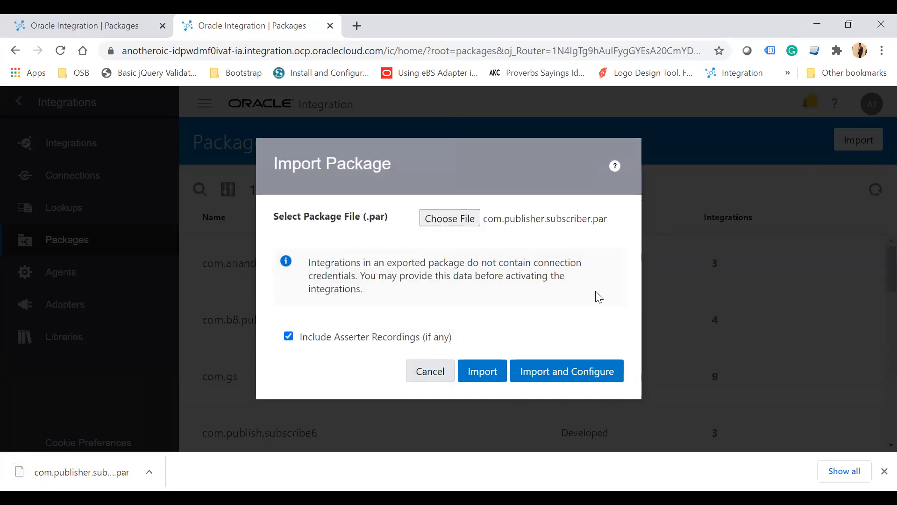
pyautogui.click(547, 371)
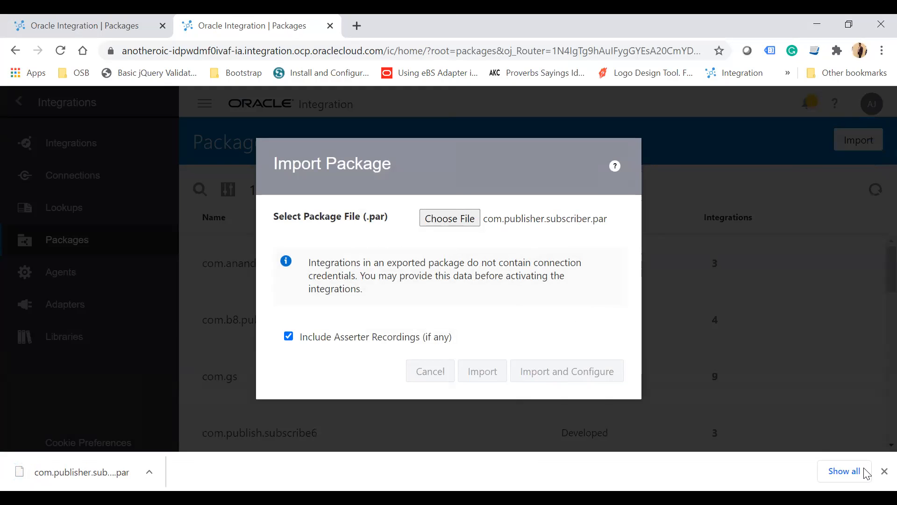
pyautogui.click(884, 471)
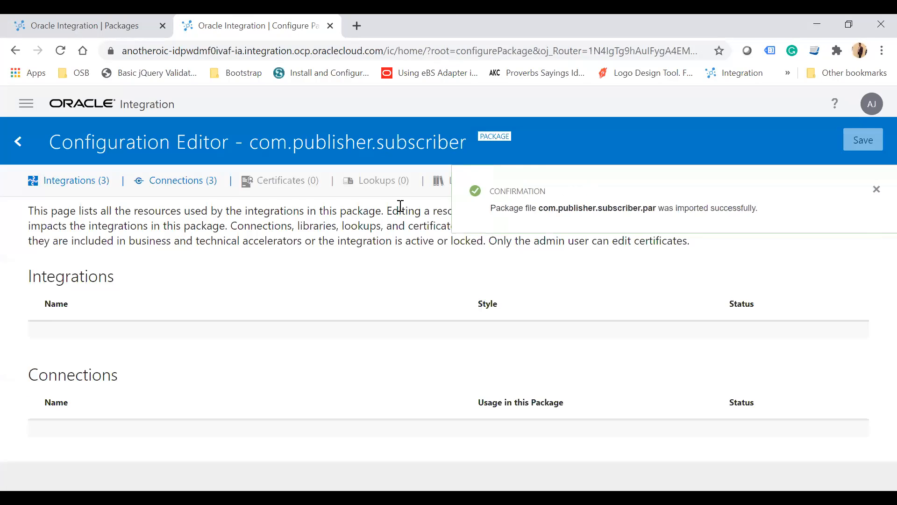
pyautogui.moveTo(257, 146); pyautogui.dragTo(462, 141)
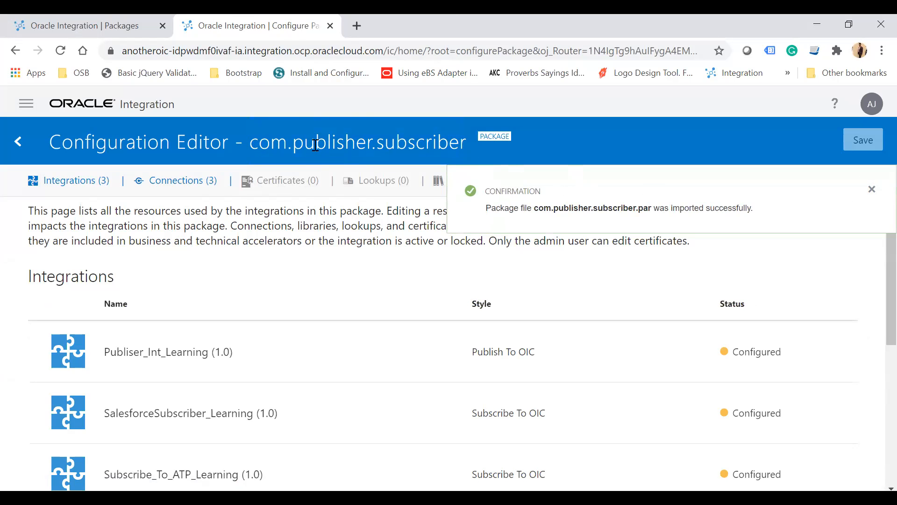
pyautogui.moveTo(293, 145); pyautogui.dragTo(372, 145)
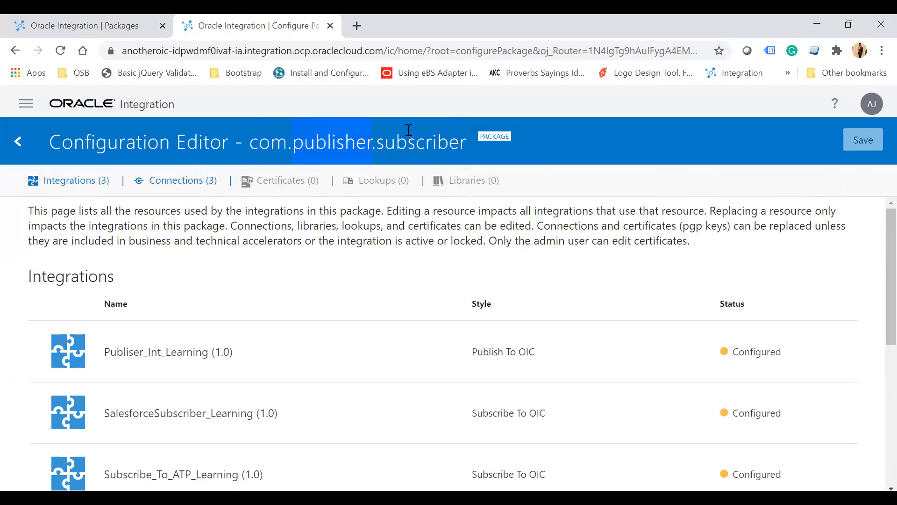